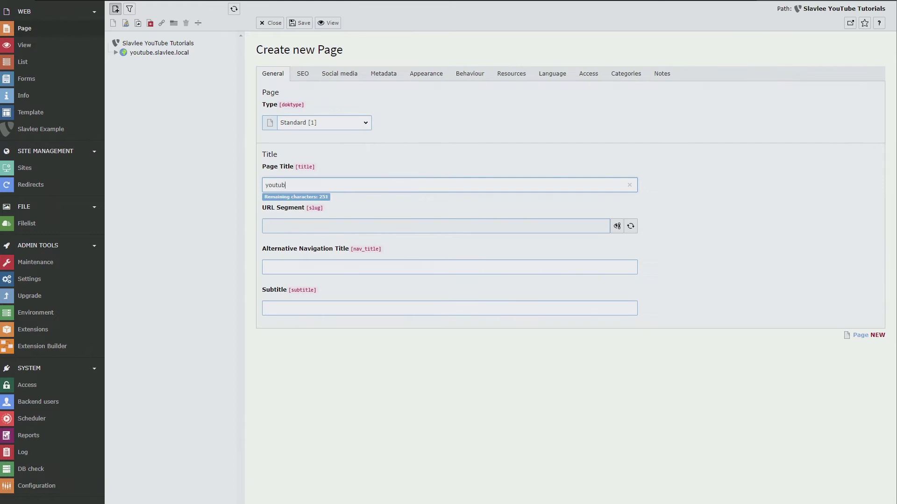
# Finish the new page's title as youtube2.slavlee.local and copy it
pyautogui.write('lee.loca')
pyautogui.hotkey('ctrl', 'a')
pyautogui.hotkey('ctrl', 'c')
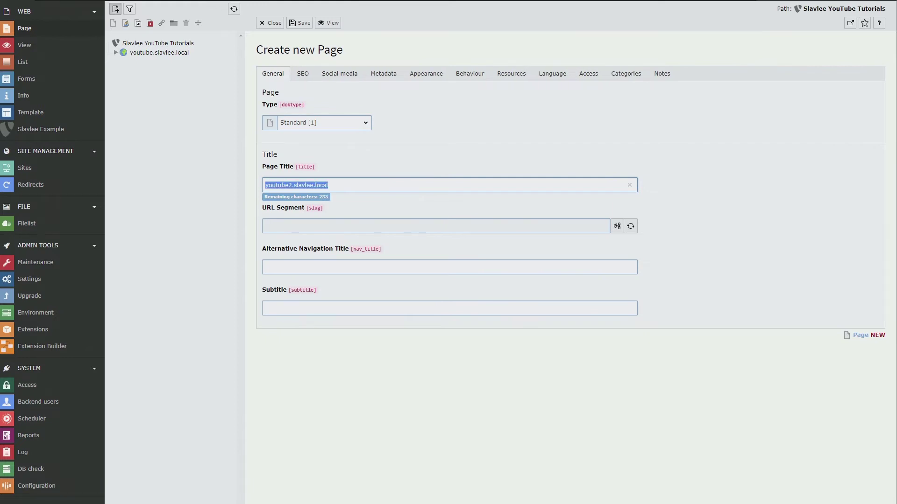
# Enable the new page's use as a root page in its behaviour settings and save it
pyautogui.click(470, 74)
pyautogui.click(511, 73)
pyautogui.click(470, 74)
pyautogui.click(270, 245)
pyautogui.click(299, 22)
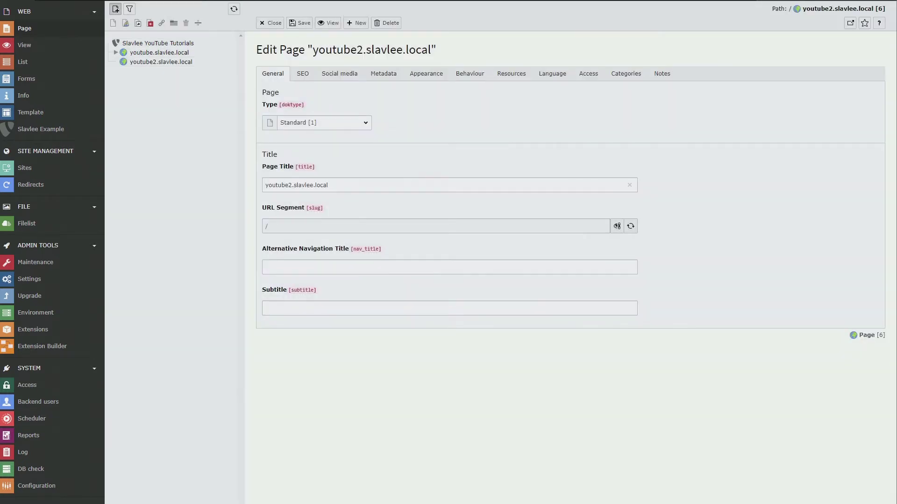
# Start a new site configuration for the youtube2.slavlee.local root page in site management
pyautogui.click(25, 168)
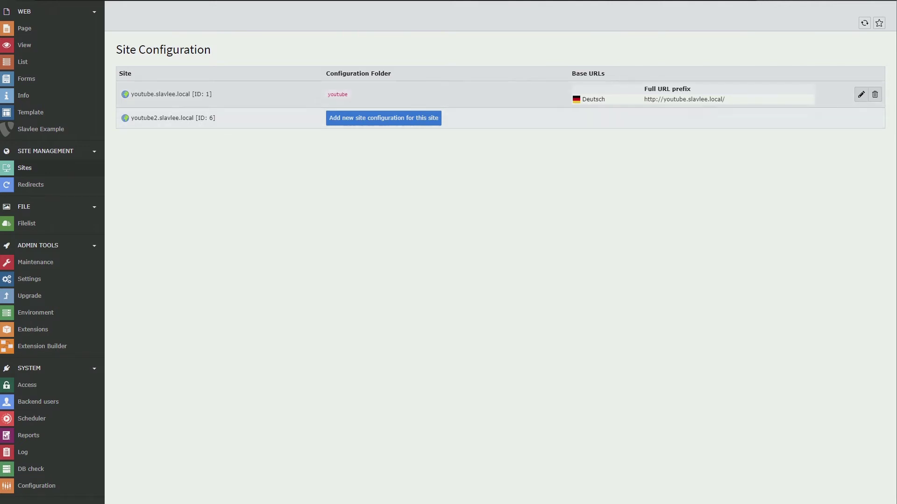
pyautogui.doubleClick(337, 95)
pyautogui.click(471, 118)
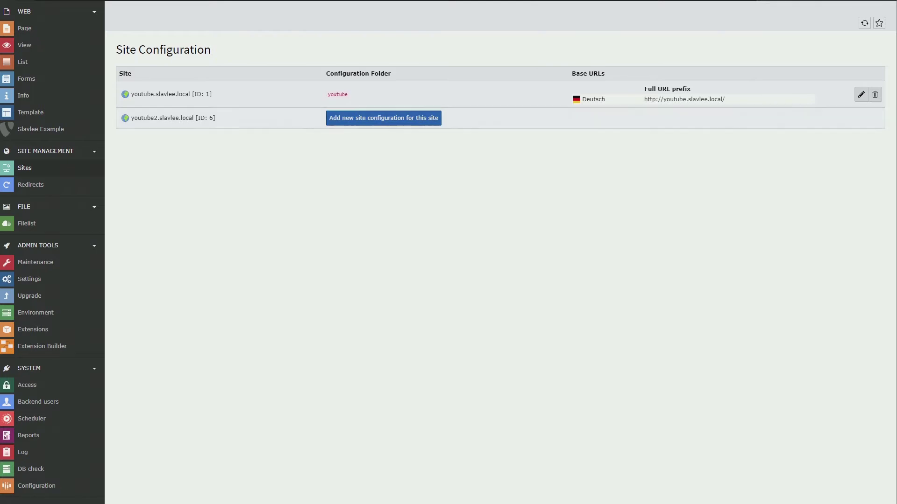
pyautogui.click(383, 118)
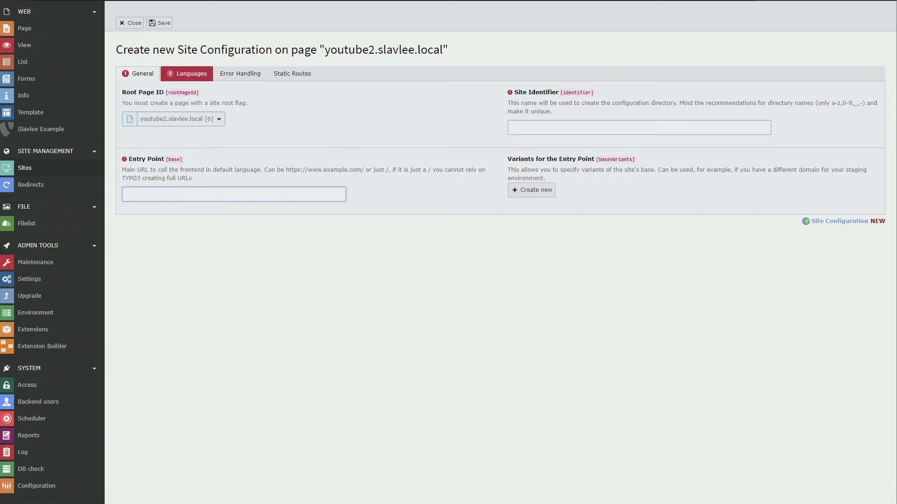
pyautogui.write('http://')
pyautogui.hotkey('ctrl', 'v')
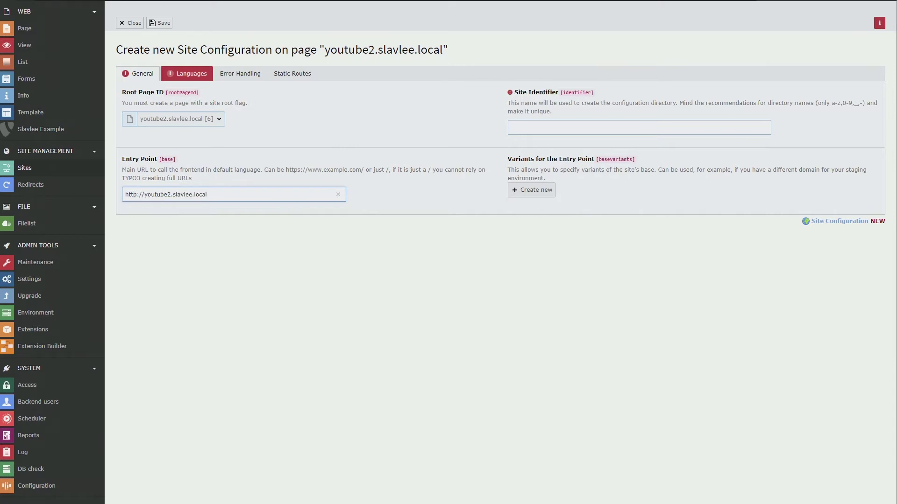
pyautogui.hotkey('ctrl', 'a')
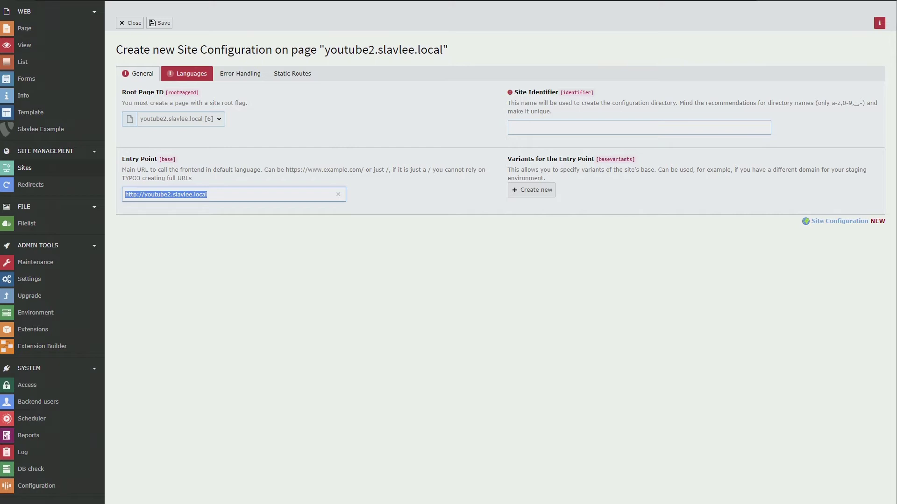
pyautogui.click(209, 195)
pyautogui.moveTo(209, 195); pyautogui.dragTo(123, 194)
pyautogui.click(639, 127)
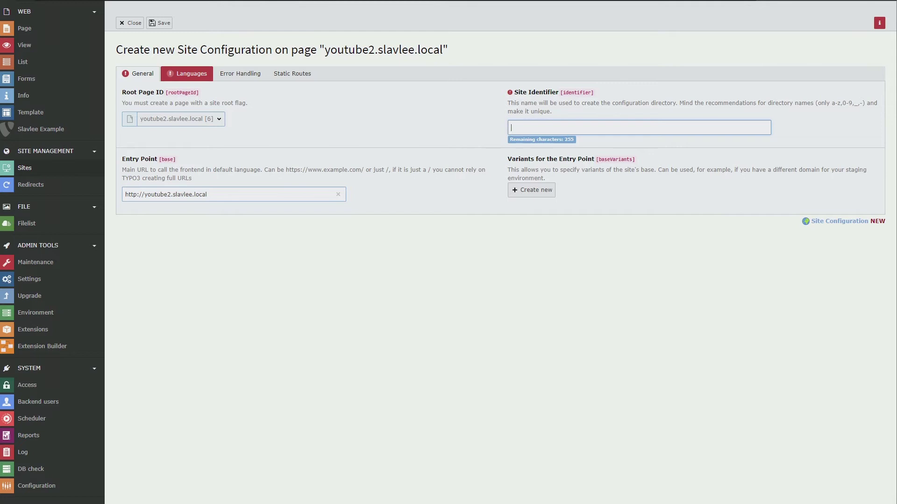
pyautogui.write('youtube2')
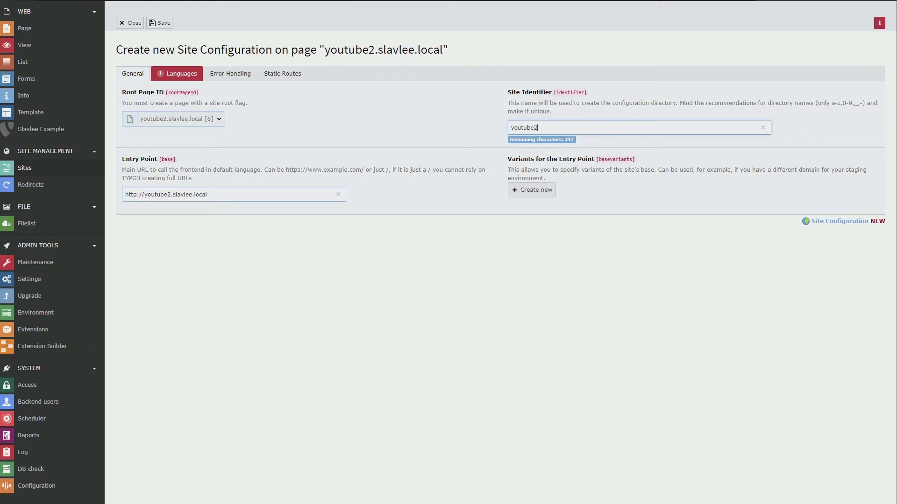
# Add a variant for the entry point with the base youtube2-dev.slavlee.local
pyautogui.click(531, 190)
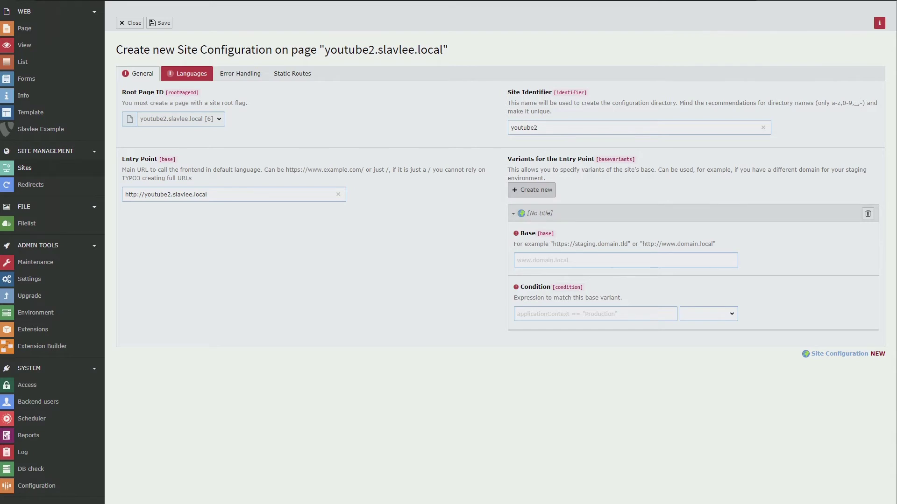
pyautogui.click(570, 260)
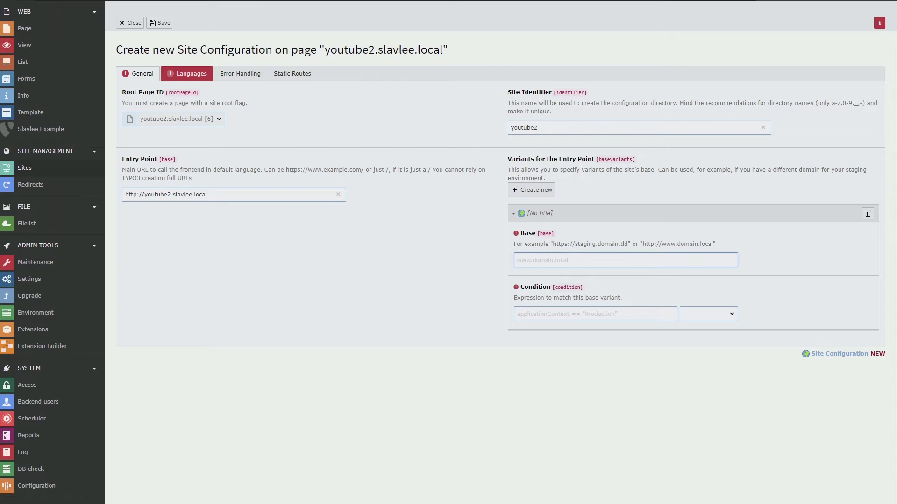
pyautogui.write('youtube2-dev.slavlee.llocal')
pyautogui.hotkey('ctrl', 'shift', 'Left')
pyautogui.hotkey('ctrl', 'shift', 'Left')
pyautogui.hotkey('ctrl', 'shift', 'Left')
pyautogui.hotkey('ctrl', 'shift', 'Left')
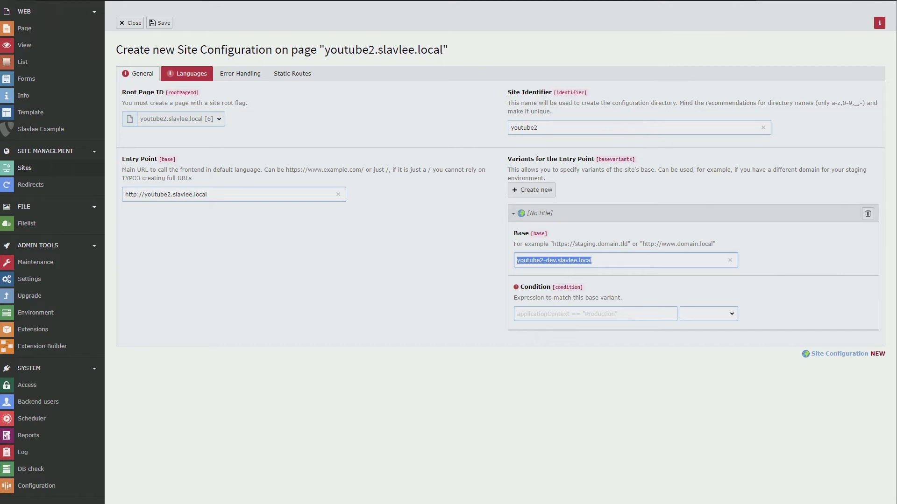
pyautogui.moveTo(554, 260); pyautogui.dragTo(393, 255)
# Set the variant's condition to applicationContext == "Development", starting from the Production preset
pyautogui.click(708, 314)
pyautogui.click(709, 332)
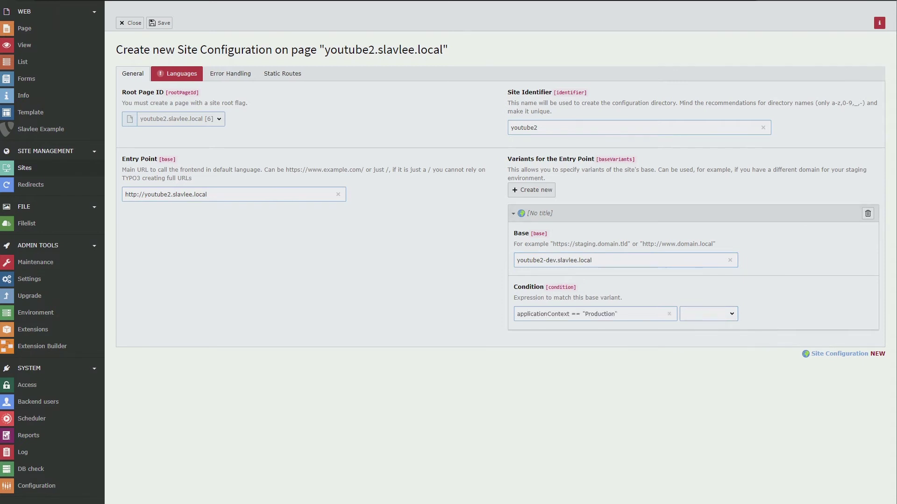
pyautogui.doubleClick(599, 314)
pyautogui.write('Dev')
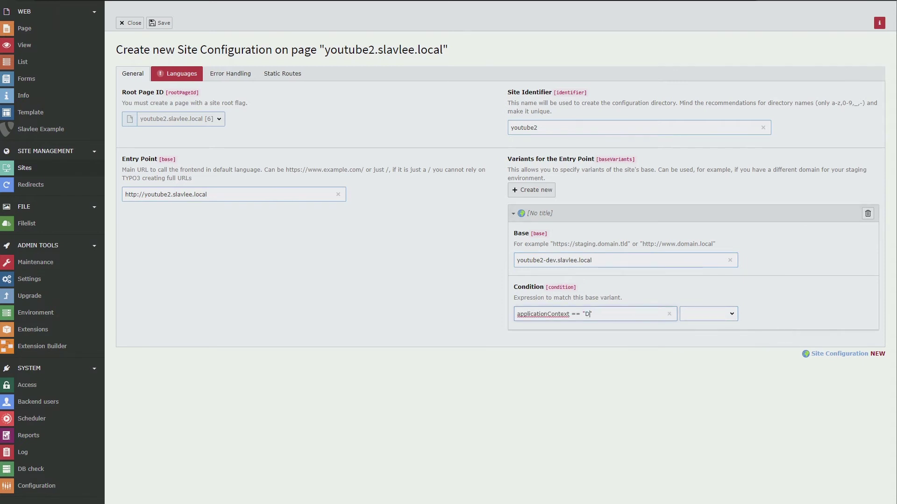
pyautogui.write('elopment')
# Check the application context in the system information against the base of the entry point variant
pyautogui.click(667, 1)
pyautogui.click(729, 0)
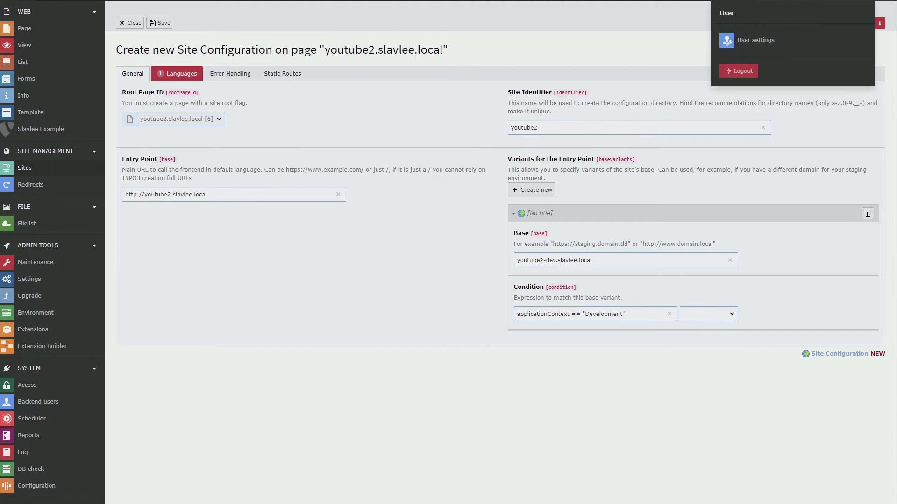
pyautogui.click(733, 1)
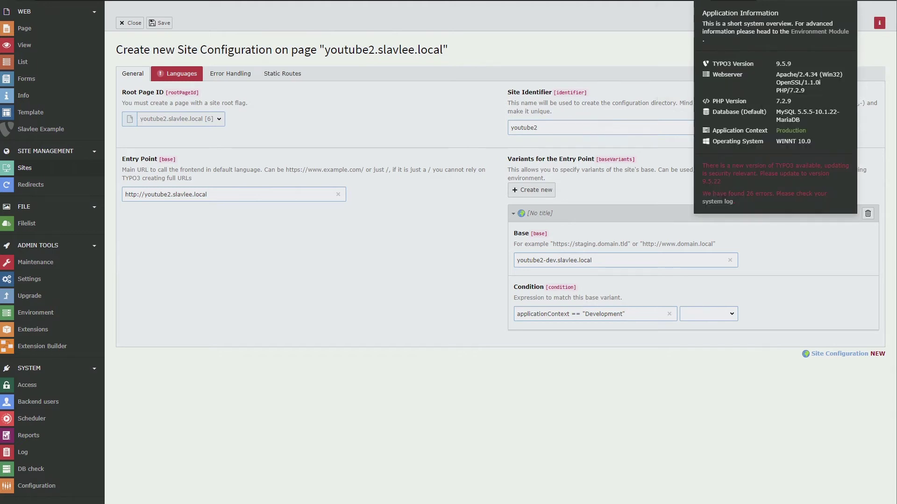
pyautogui.moveTo(807, 131); pyautogui.dragTo(712, 131)
pyautogui.click(733, 1)
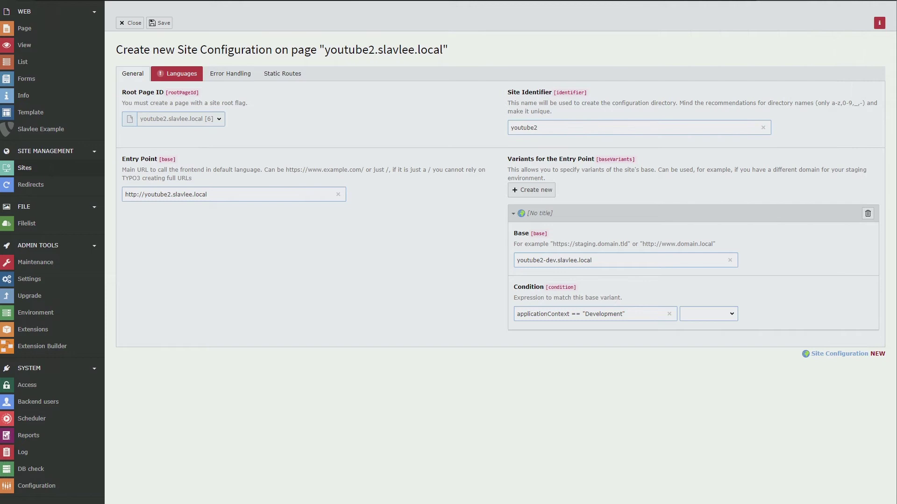
pyautogui.click(733, 1)
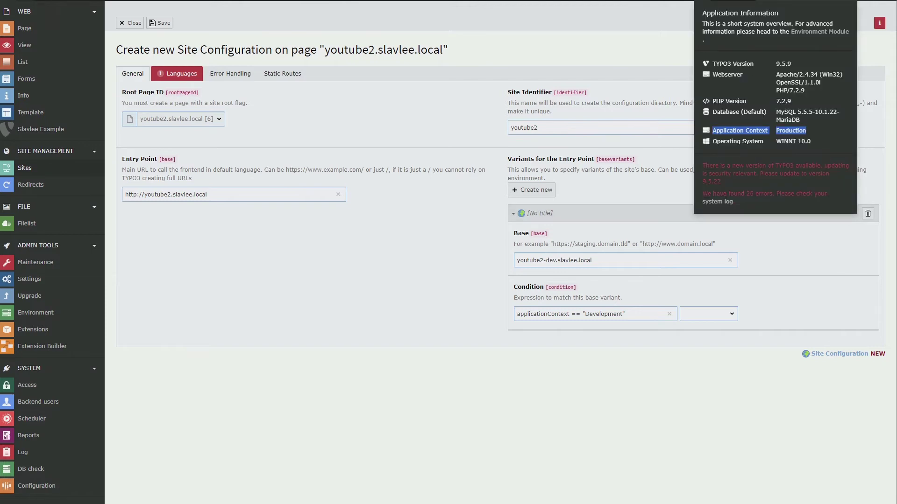
pyautogui.moveTo(593, 261); pyautogui.dragTo(516, 261)
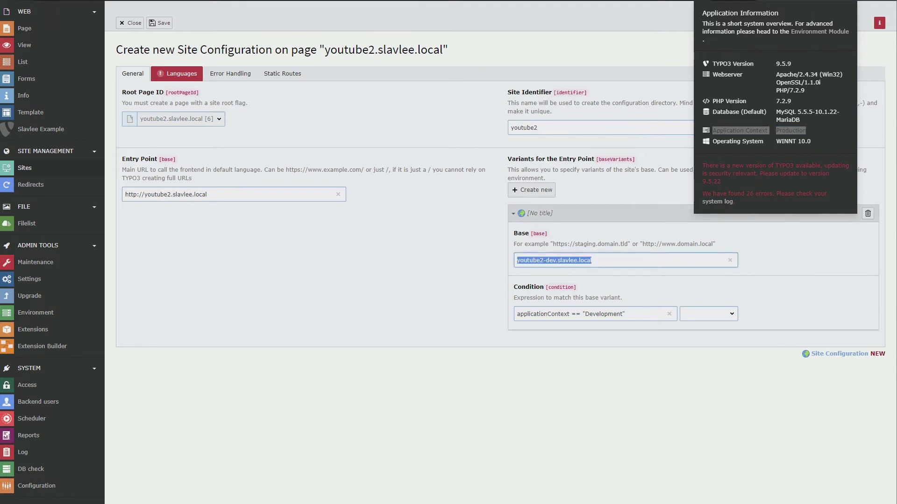
pyautogui.click(592, 261)
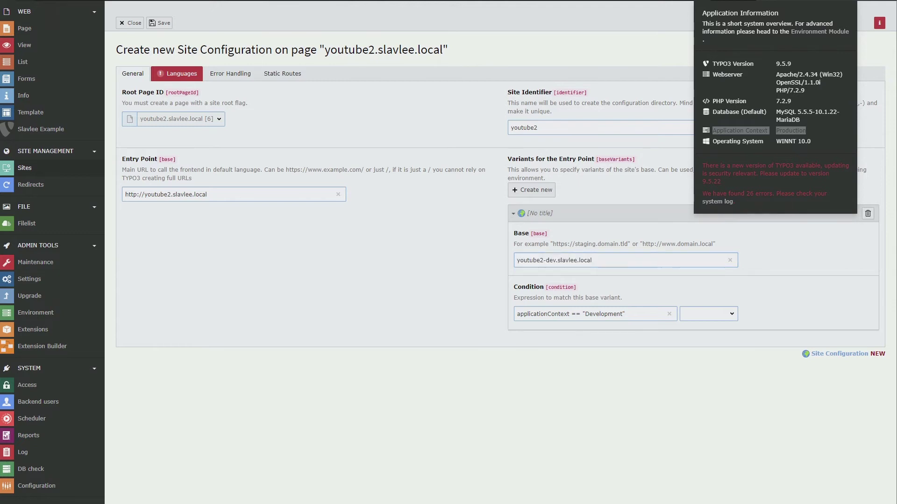
pyautogui.click(733, 1)
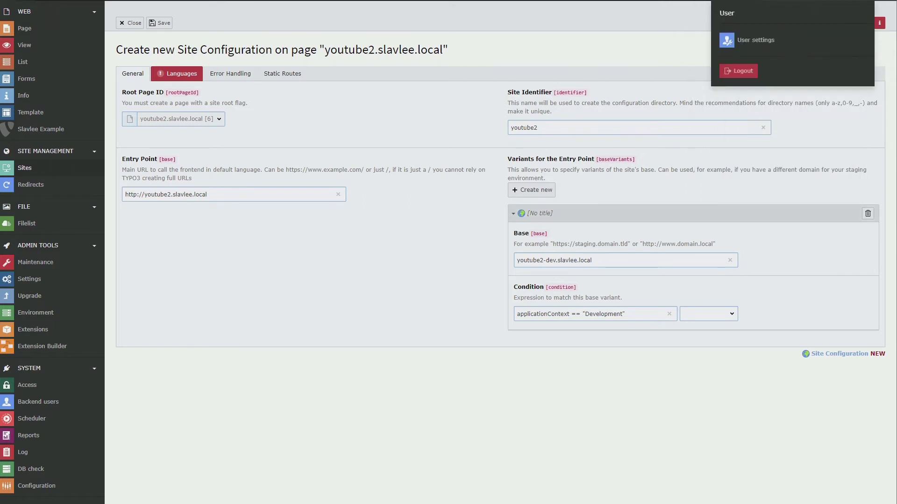
pyautogui.click(734, 1)
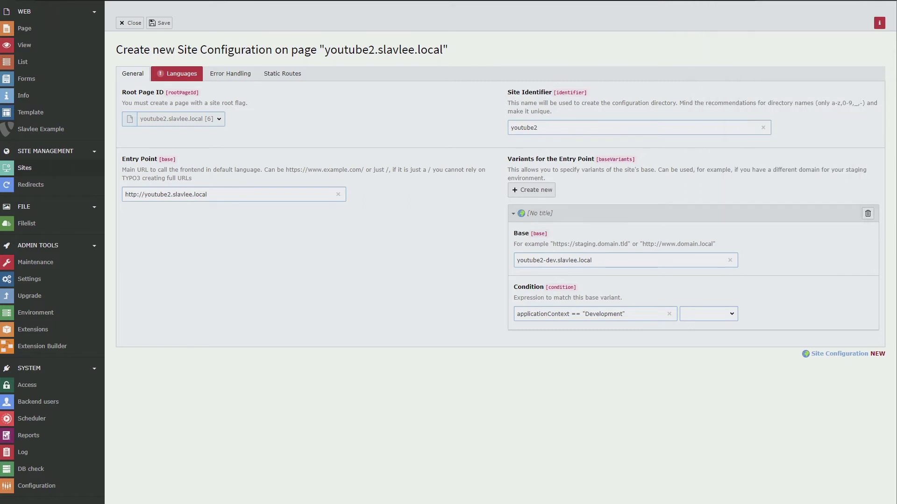
# Compare the base of the variant with the main entry point of the site
pyautogui.tripleClick(554, 260)
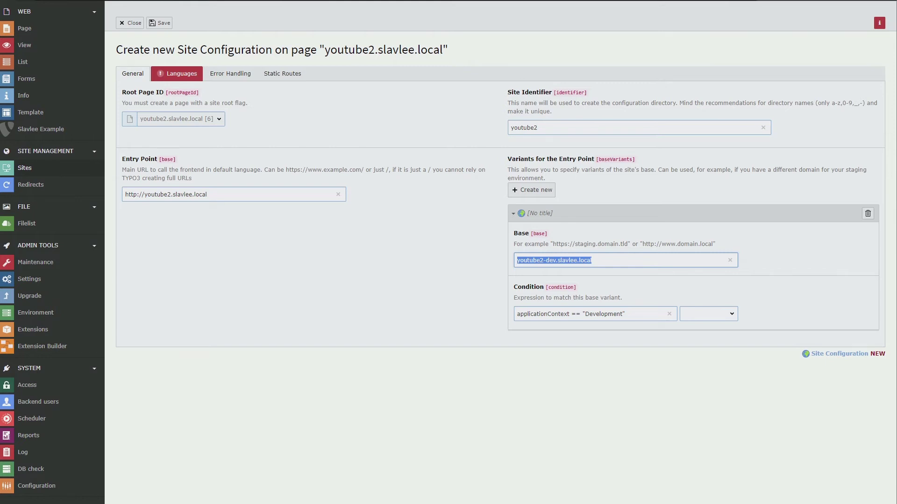
pyautogui.click(607, 260)
pyautogui.hotkey('ctrl', 'a')
pyautogui.moveTo(608, 260); pyautogui.dragTo(513, 260)
pyautogui.moveTo(212, 195); pyautogui.dragTo(123, 194)
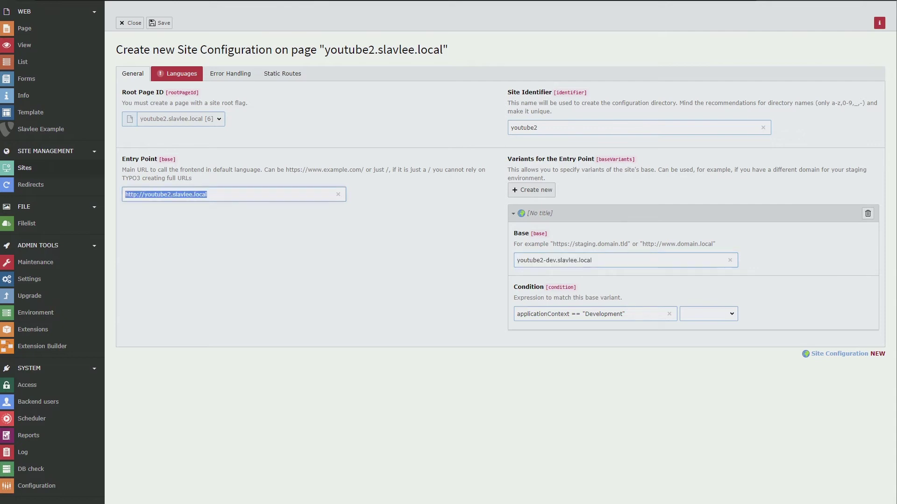
pyautogui.click(219, 243)
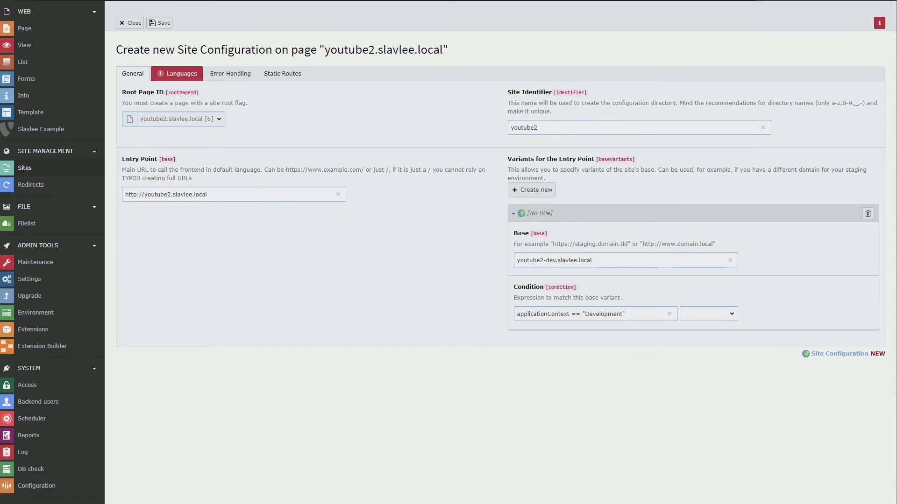
# Delete the youtube2-dev.slavlee.local entry point variant and confirm the deletion
pyautogui.moveTo(593, 260); pyautogui.dragTo(515, 260)
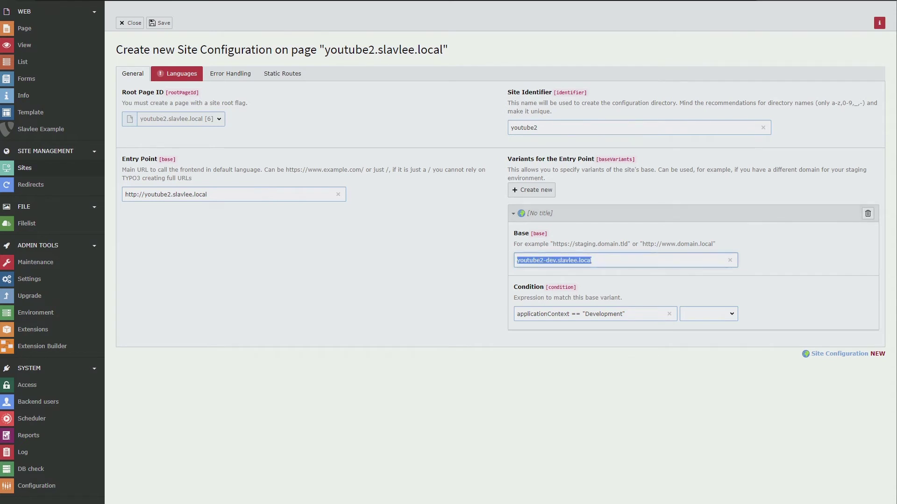
pyautogui.click(867, 213)
pyautogui.click(542, 275)
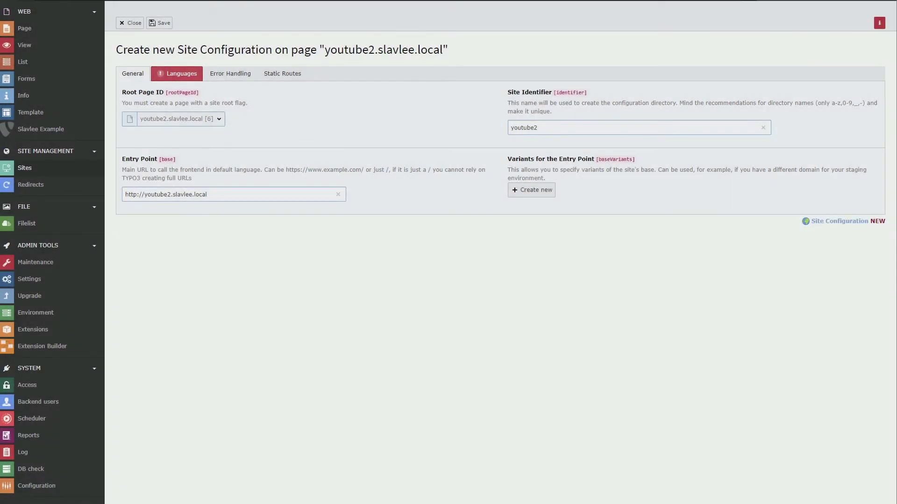
# Title the site's first language entry Deutsch in the language settings
pyautogui.click(177, 74)
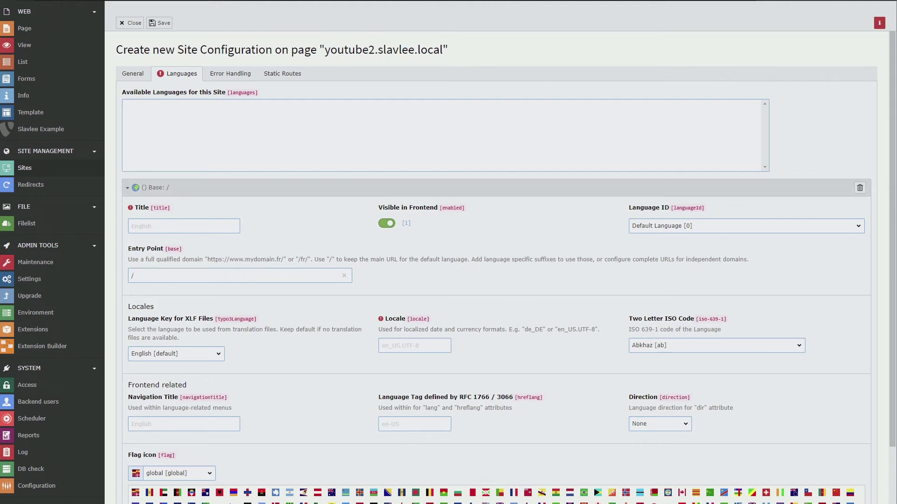
pyautogui.click(133, 74)
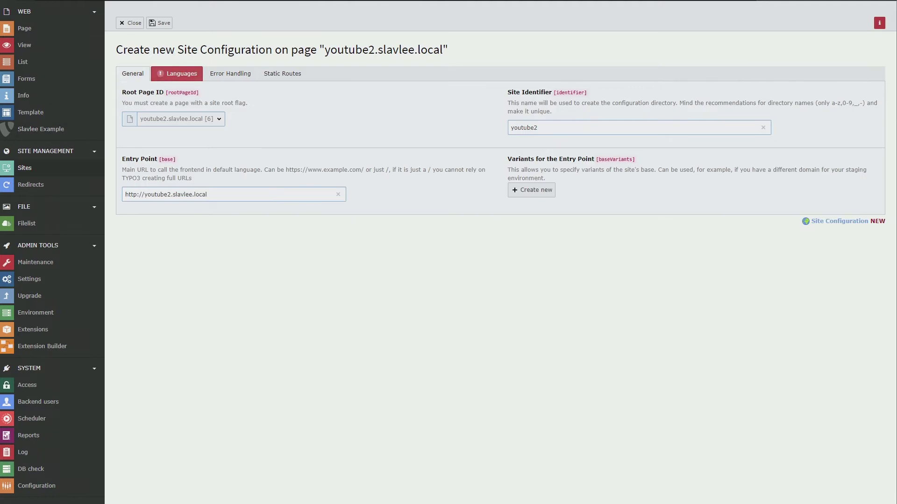
pyautogui.click(177, 74)
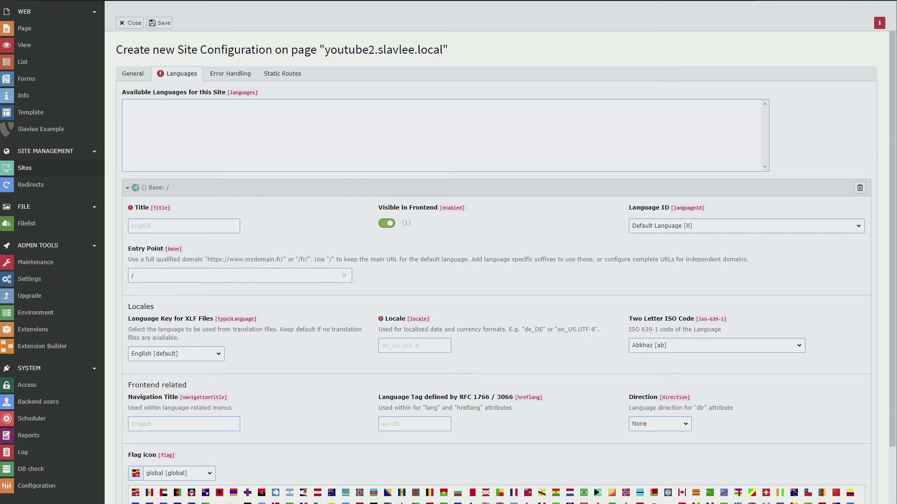
pyautogui.scroll(-2, 505, 271)
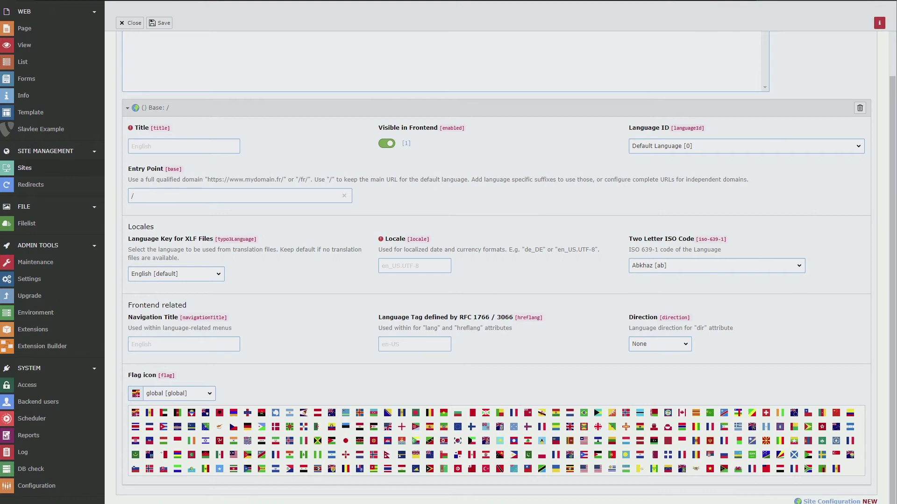
pyautogui.scroll(2, 504, 270)
pyautogui.click(184, 226)
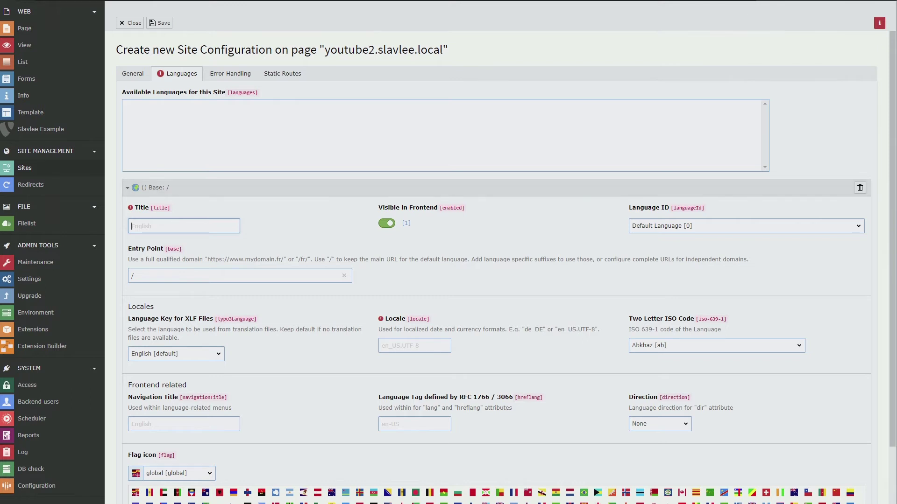
pyautogui.click(155, 187)
pyautogui.click(155, 188)
pyautogui.click(155, 188)
pyautogui.click(155, 188)
pyautogui.click(184, 226)
pyautogui.write('Deutscgh')
pyautogui.press('BackSpace')
pyautogui.press('BackSpace')
pyautogui.write('h')
# Keep Default Language [0] as the language ID and / as the language's entry point, checking it against the site's main entry point
pyautogui.click(746, 226)
pyautogui.click(747, 226)
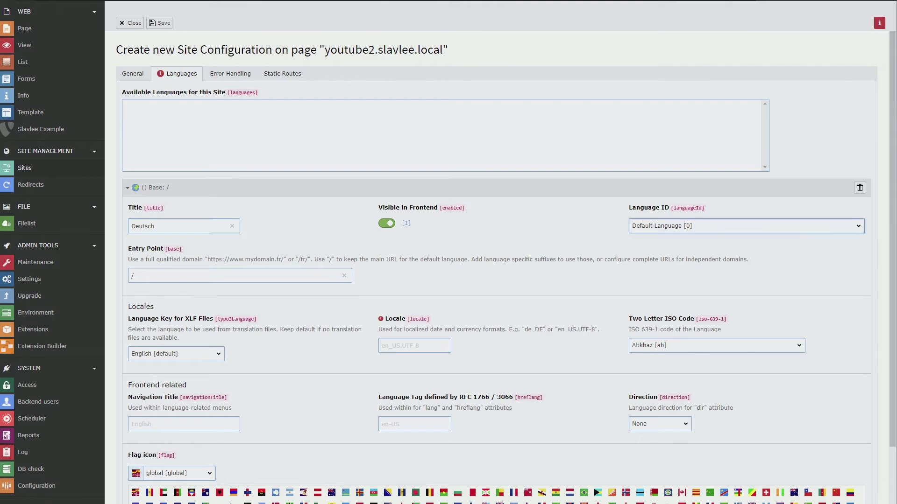
pyautogui.press('Tab')
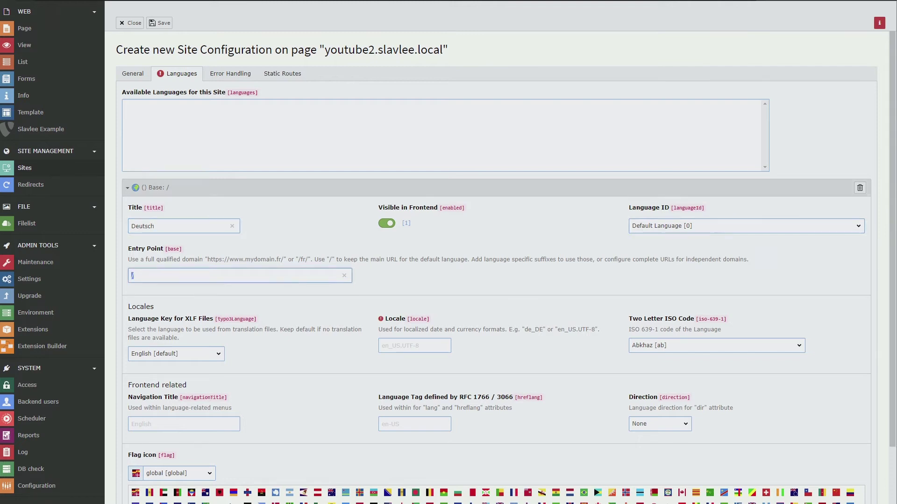
pyautogui.write('/')
pyautogui.hotkey('ctrl', 'a')
pyautogui.click(132, 73)
pyautogui.moveTo(208, 194); pyautogui.dragTo(123, 194)
# Set the Deutsch entry's language key for XLF files to German [de]
pyautogui.click(177, 73)
pyautogui.click(176, 354)
pyautogui.write('ger')
pyautogui.press('Return')
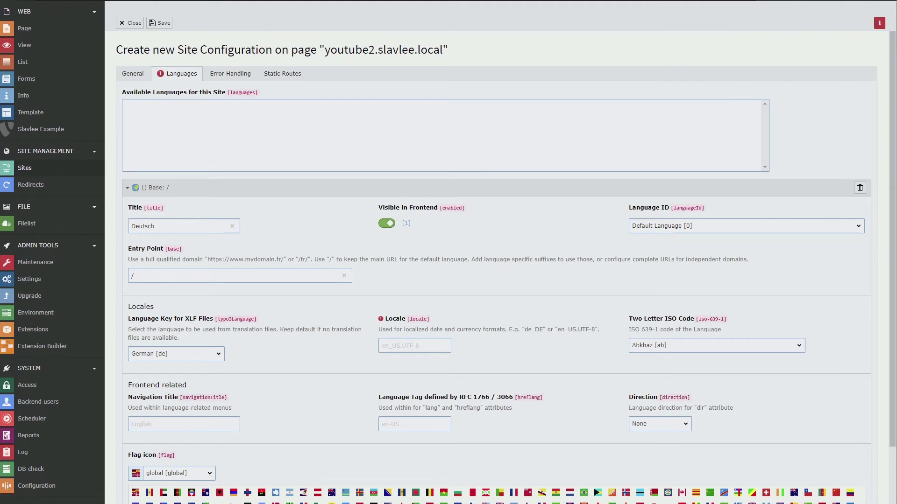
# Set the Deutsch entry's locale to de_DE.UTF-8 and its two-letter ISO code to German [de]
pyautogui.press('Tab')
pyautogui.write('de_DE.UTF-8')
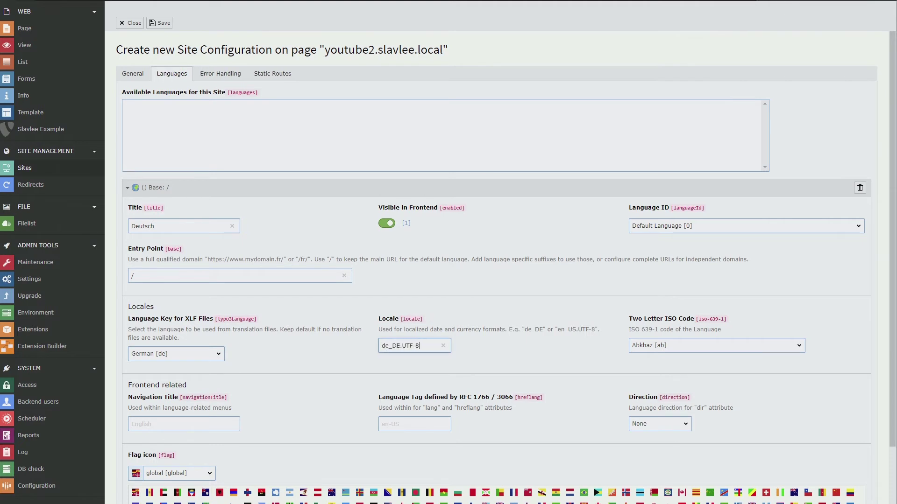
pyautogui.click(716, 346)
pyautogui.press('d')
pyautogui.scroll(1, 716, 357)
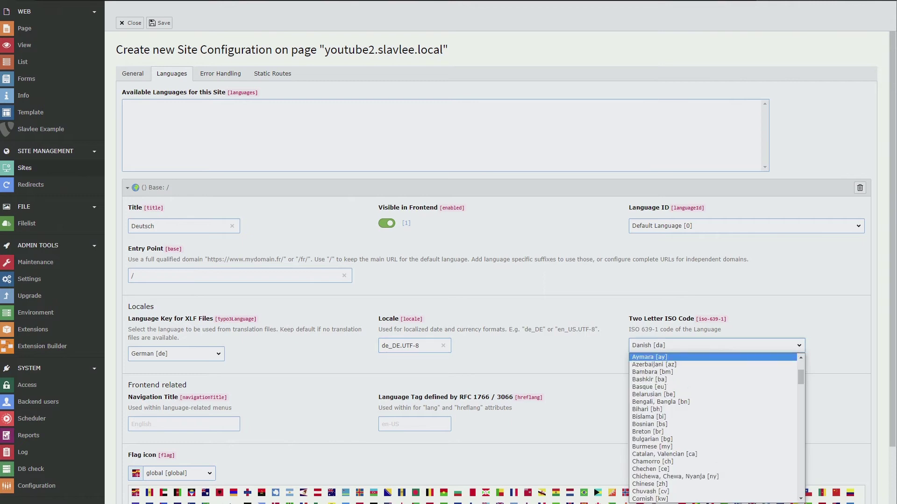
pyautogui.press('Escape')
pyautogui.write('ger')
# Enter Deutscg as the language's navigation title and de-DE as its hreflang language tag
pyautogui.click(184, 424)
pyautogui.write('Deutscg')
pyautogui.press('Tab')
pyautogui.write('de-DE')
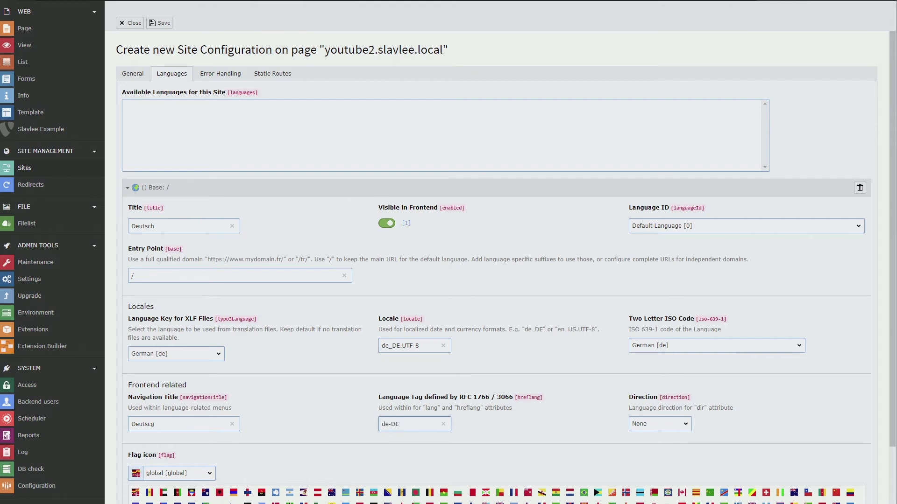
# Set the language direction to Left to Right [ltr] and the flag icon to de [de], and save the site configuration
pyautogui.press('Tab')
pyautogui.press('l')
pyautogui.scroll(-2, 496, 280)
pyautogui.click(179, 393)
pyautogui.press('d')
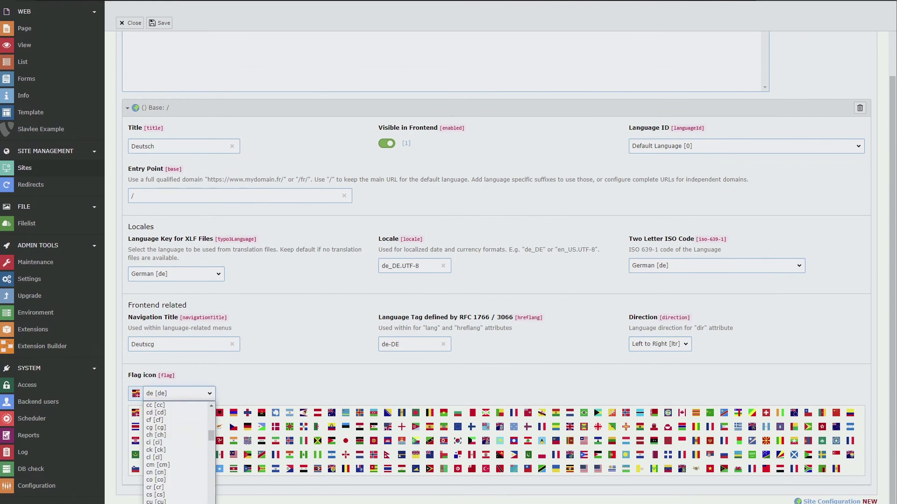
pyautogui.press('Return')
pyautogui.scroll(2, 496, 280)
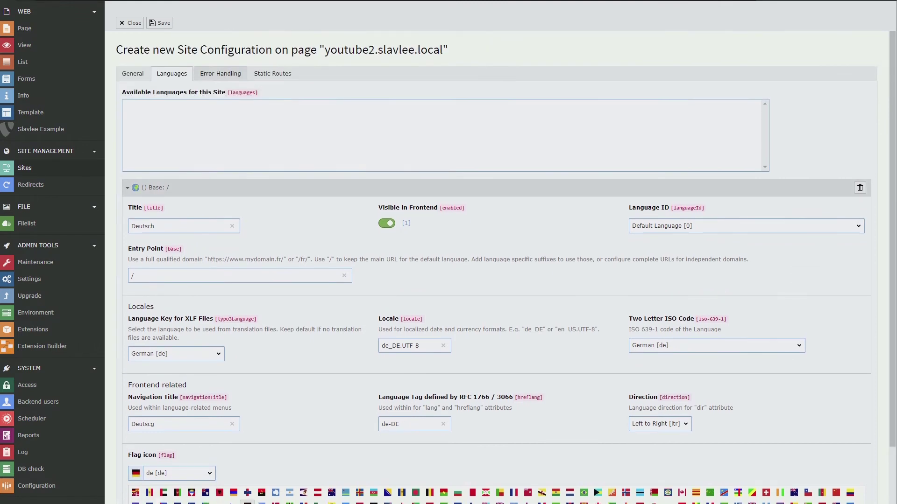
pyautogui.click(159, 23)
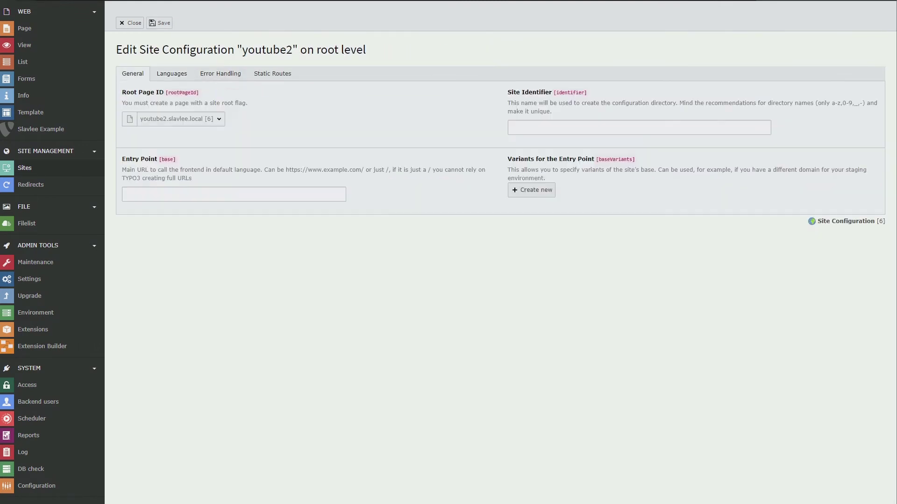
pyautogui.click(172, 74)
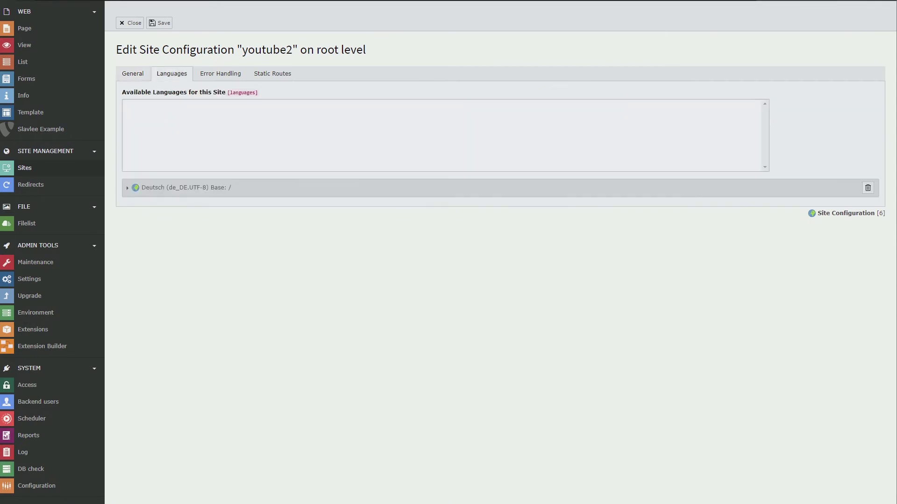
pyautogui.click(220, 73)
pyautogui.click(272, 73)
pyautogui.click(220, 73)
pyautogui.click(272, 73)
# Create a 404 error handler using Show Content from Page [Page], and open the link browser for its content page
pyautogui.click(220, 74)
pyautogui.click(146, 107)
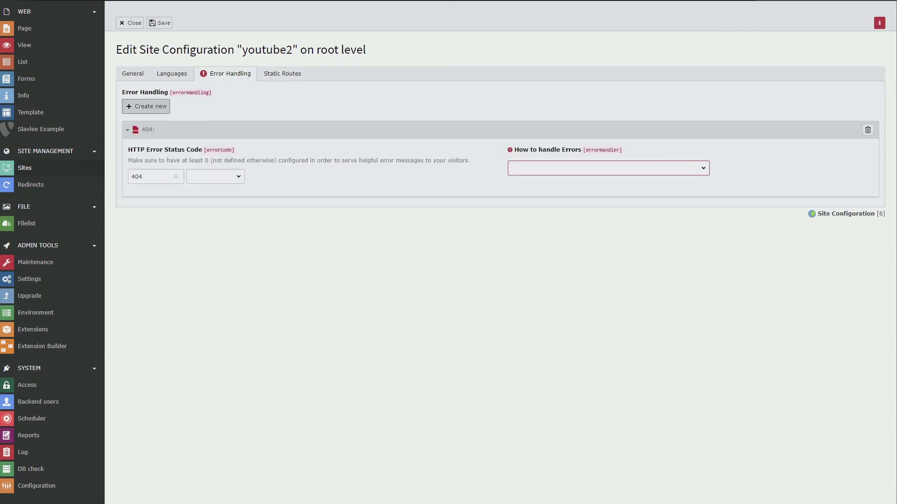
pyautogui.click(608, 169)
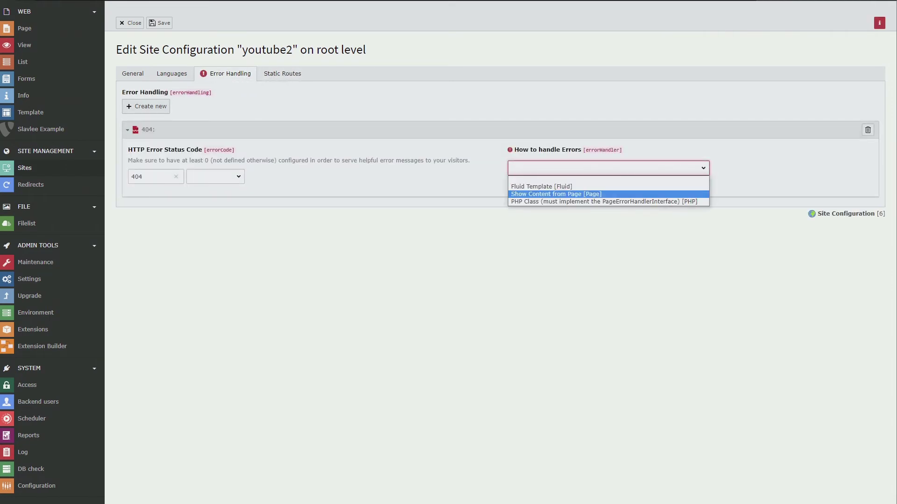
pyautogui.click(584, 194)
pyautogui.click(569, 279)
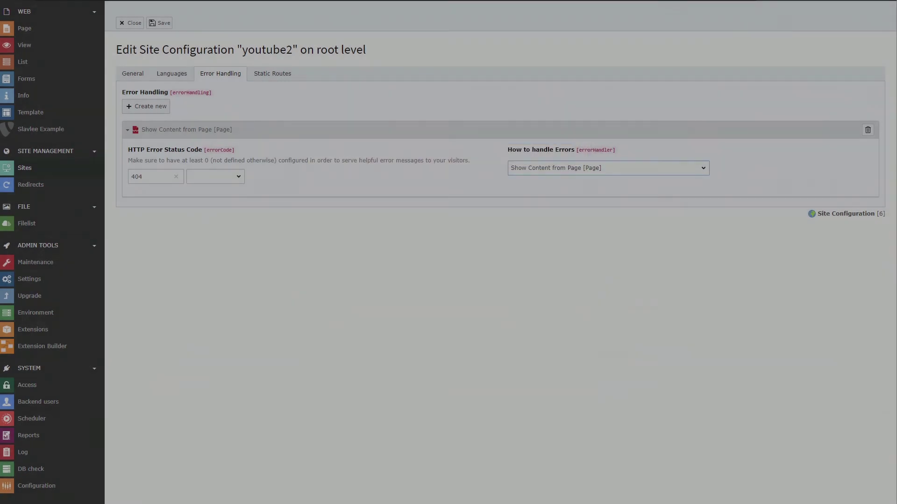
pyautogui.click(148, 130)
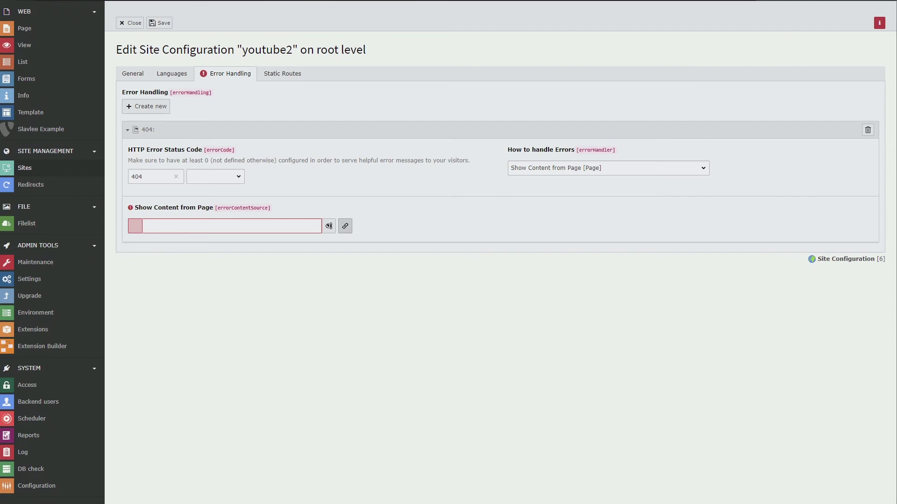
pyautogui.click(345, 226)
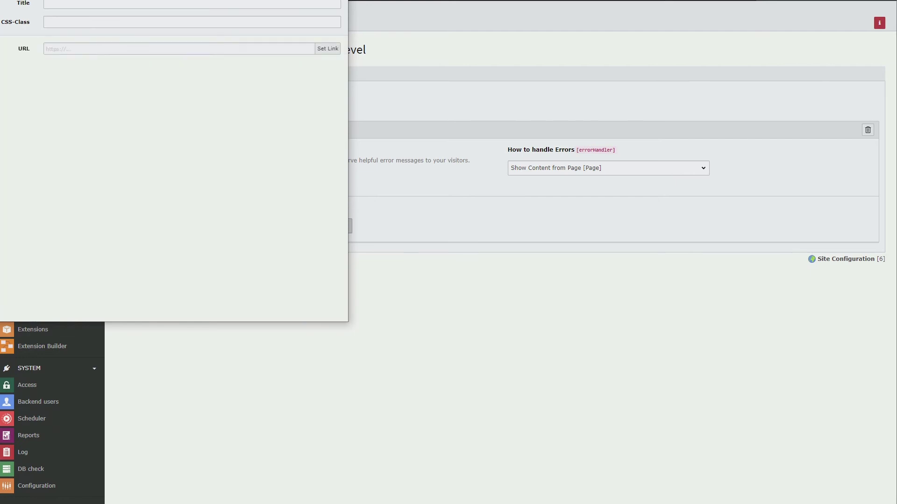
# Create a static route named robots.txt from the presets and set its route type to Static Text [staticText]
pyautogui.click(282, 73)
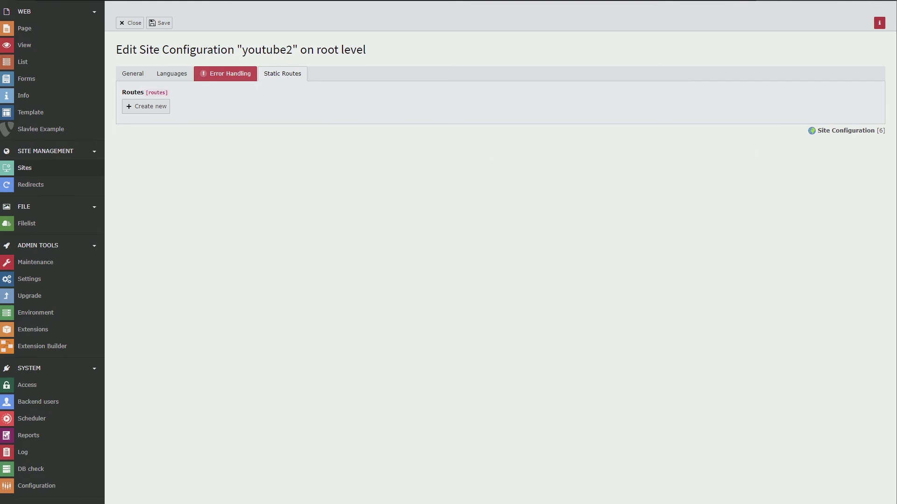
pyautogui.click(146, 106)
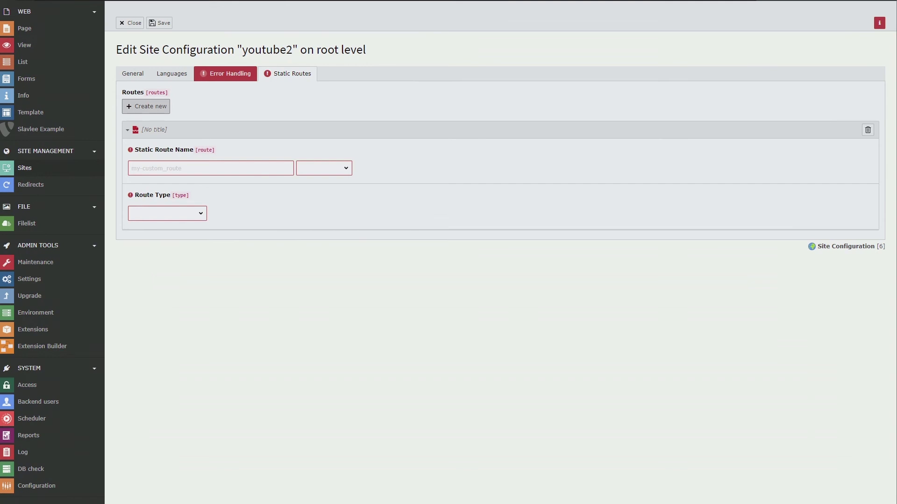
pyautogui.click(324, 168)
pyautogui.click(317, 183)
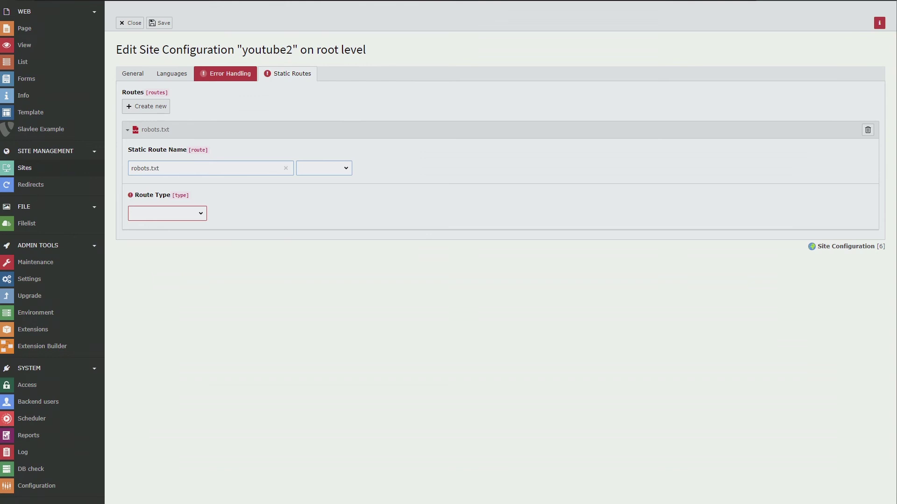
pyautogui.click(167, 214)
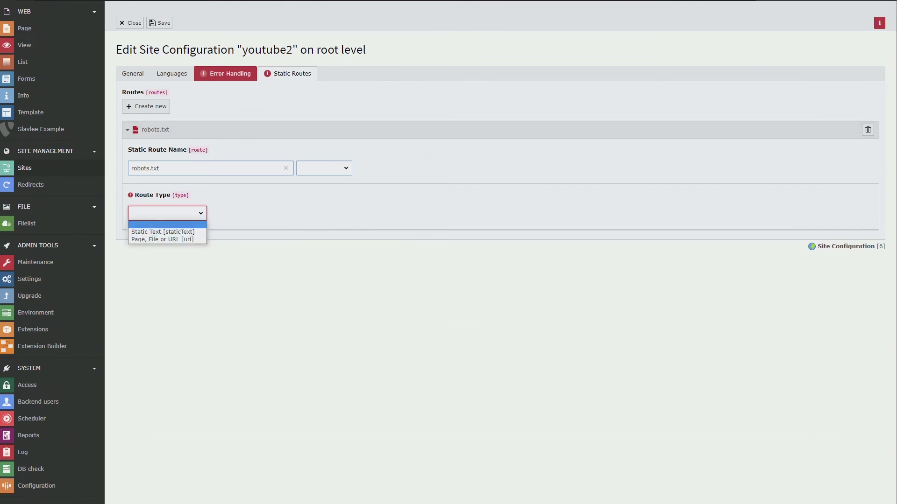
pyautogui.click(163, 232)
pyautogui.click(569, 279)
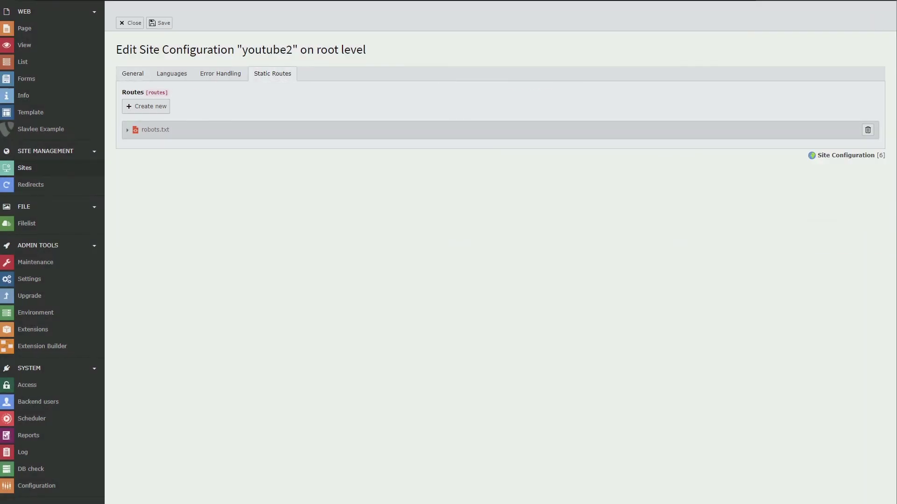
# Fill the robots.txt route's static text with the robots.txt Example Content preset
pyautogui.click(209, 275)
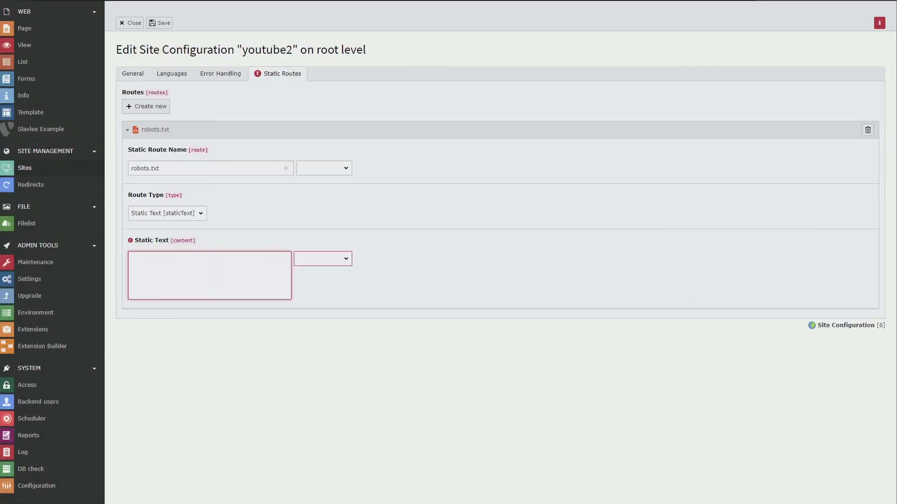
pyautogui.click(322, 259)
pyautogui.click(335, 277)
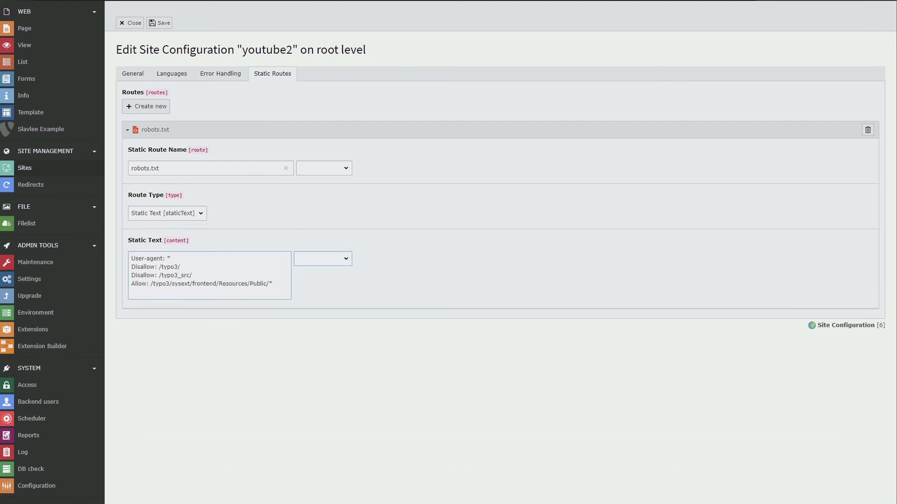
# Examine the robots.txt route's static text, its content presets and its route name
pyautogui.click(154, 259)
pyautogui.click(322, 259)
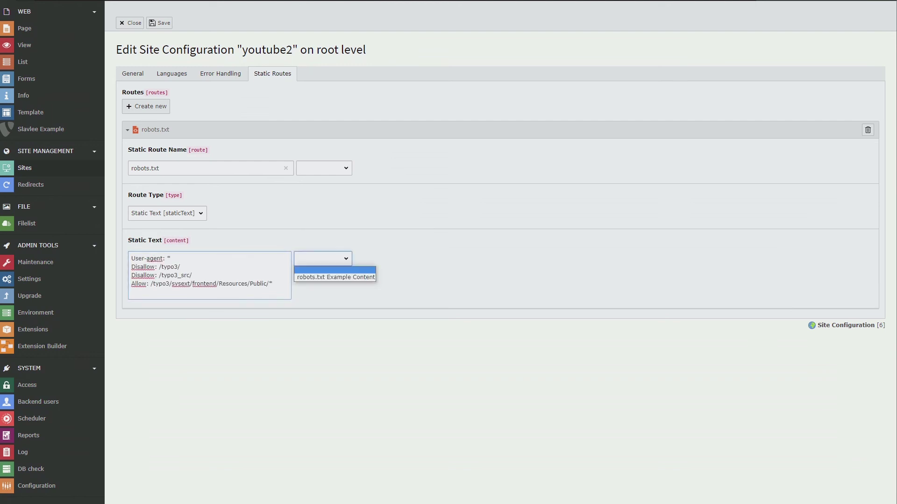
pyautogui.click(229, 284)
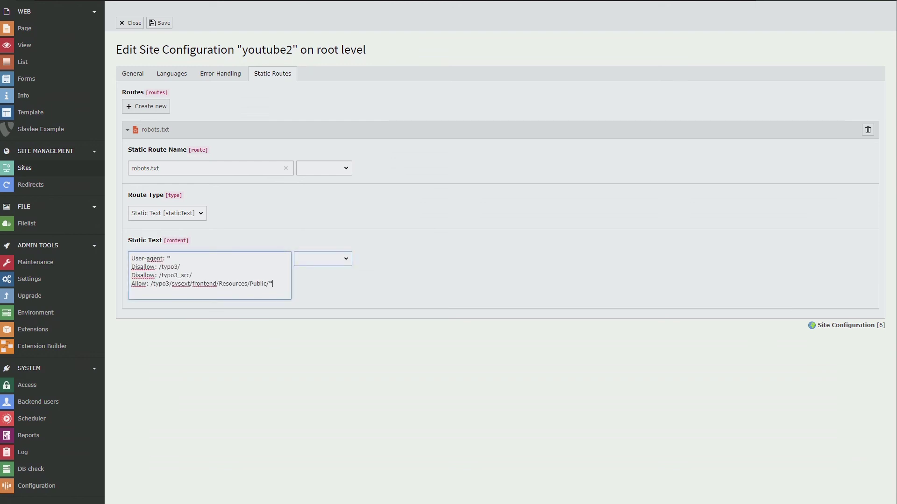
pyautogui.hotkey('ctrl', 'a')
pyautogui.click(193, 276)
pyautogui.hotkey('ctrl', 'a')
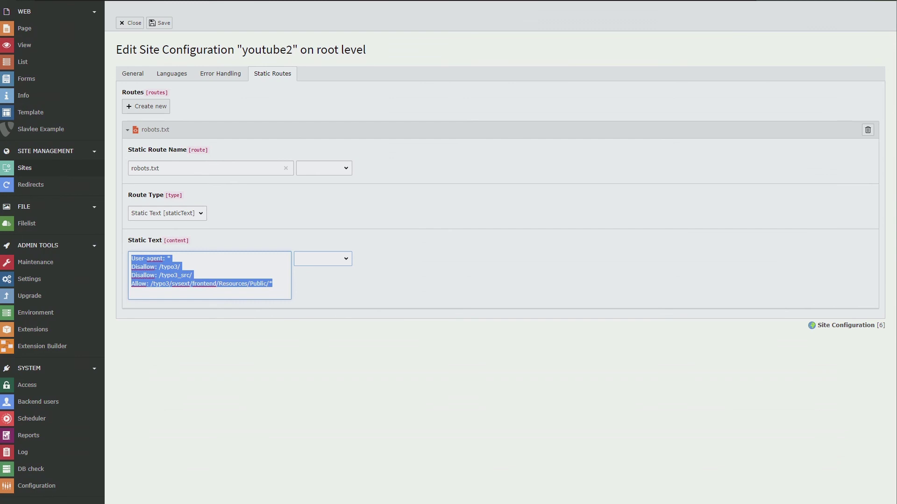
pyautogui.doubleClick(145, 168)
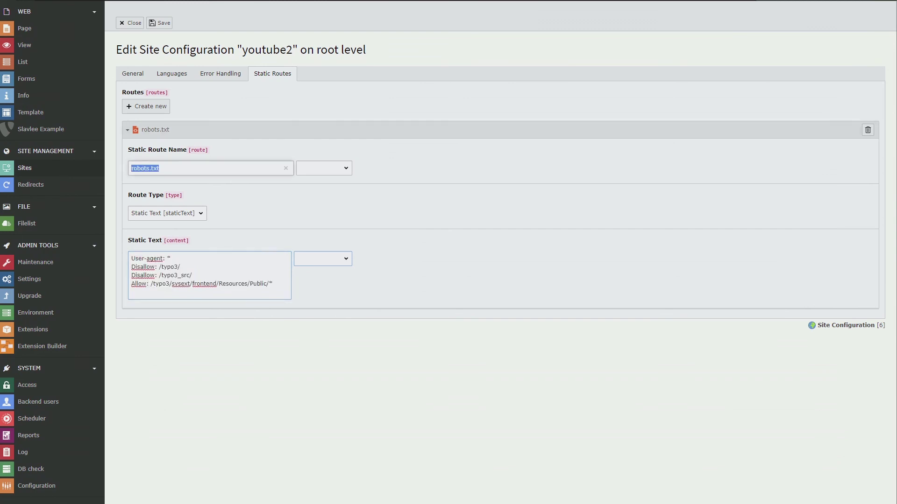
pyautogui.click(155, 130)
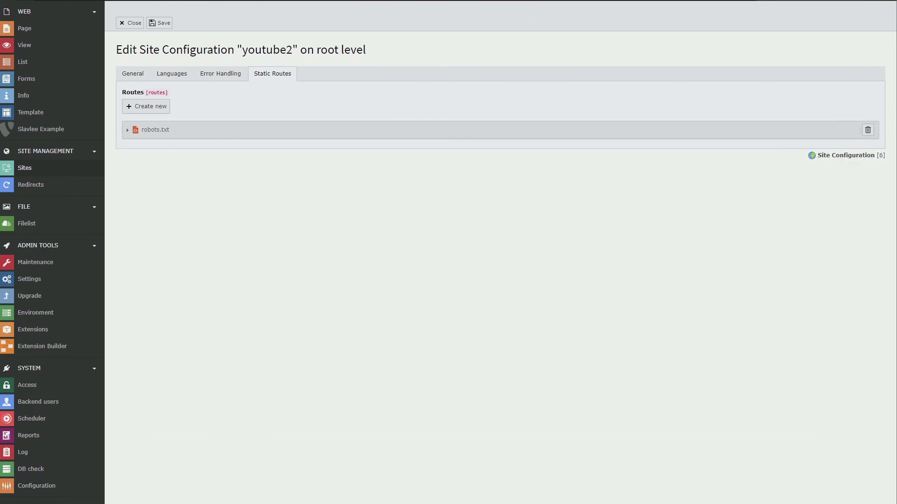
pyautogui.click(156, 130)
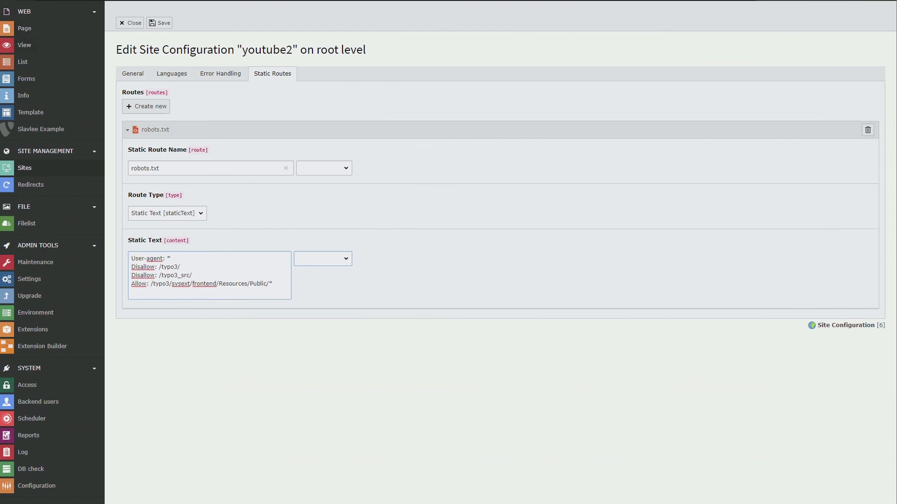
# Recheck the youtube2 site's error handling, entry point and languages, and save and close the site configuration
pyautogui.click(220, 74)
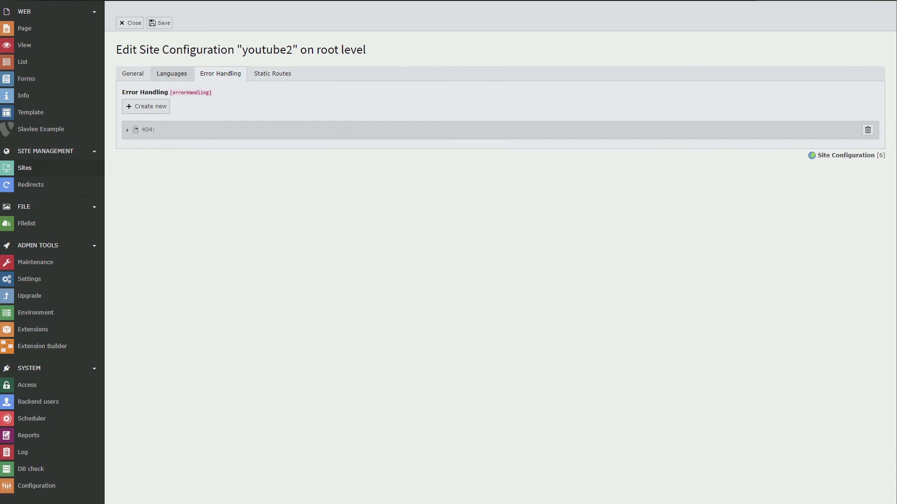
pyautogui.click(171, 74)
pyautogui.click(133, 73)
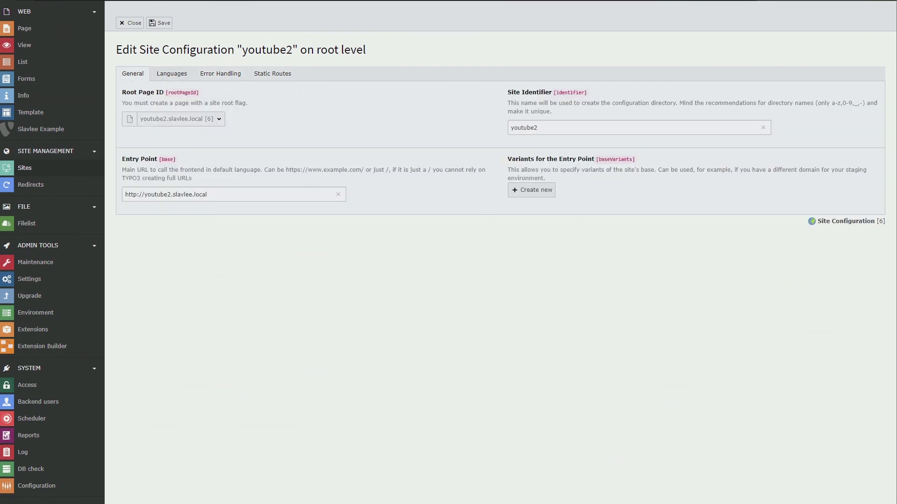
pyautogui.moveTo(208, 195); pyautogui.dragTo(124, 195)
pyautogui.click(172, 73)
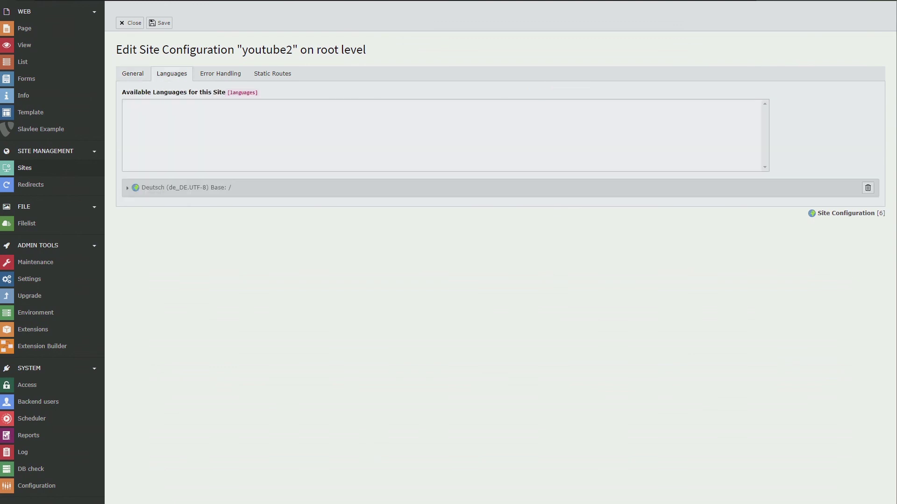
pyautogui.click(164, 23)
pyautogui.click(129, 23)
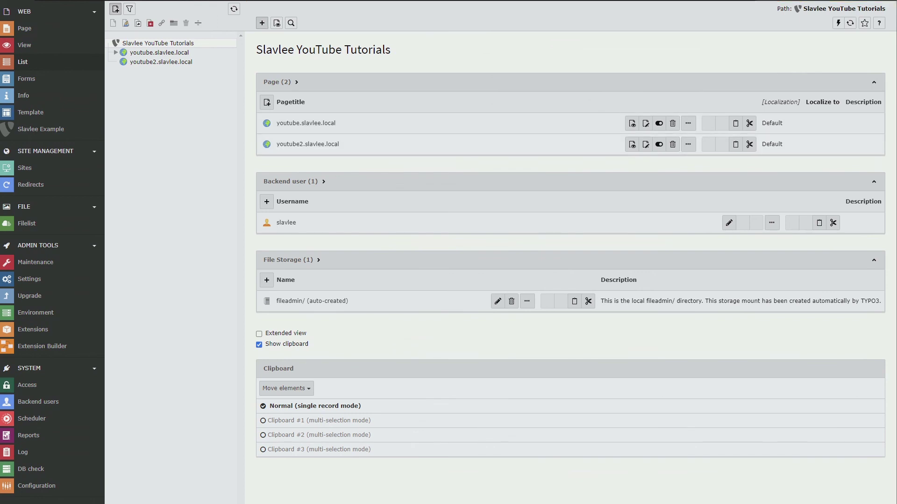
# Start a new Website Language record at root level, titled English, with the gb [gb] flag icon
pyautogui.click(262, 22)
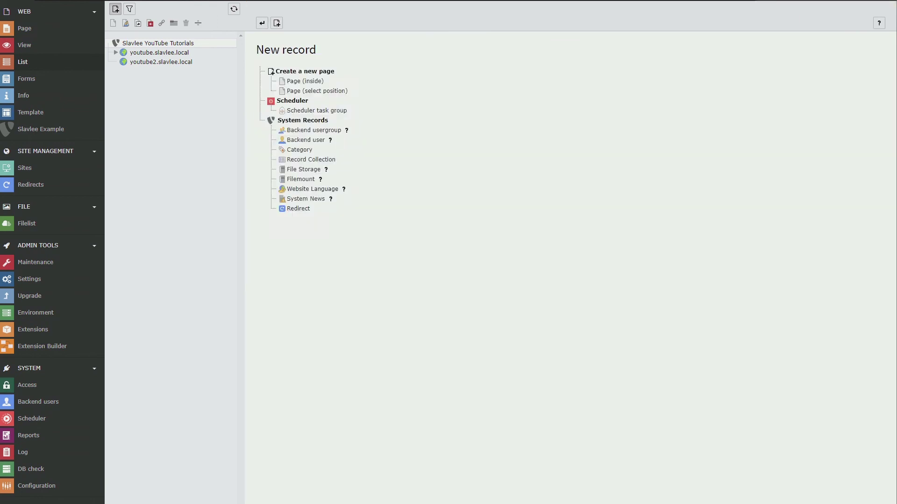
pyautogui.click(304, 191)
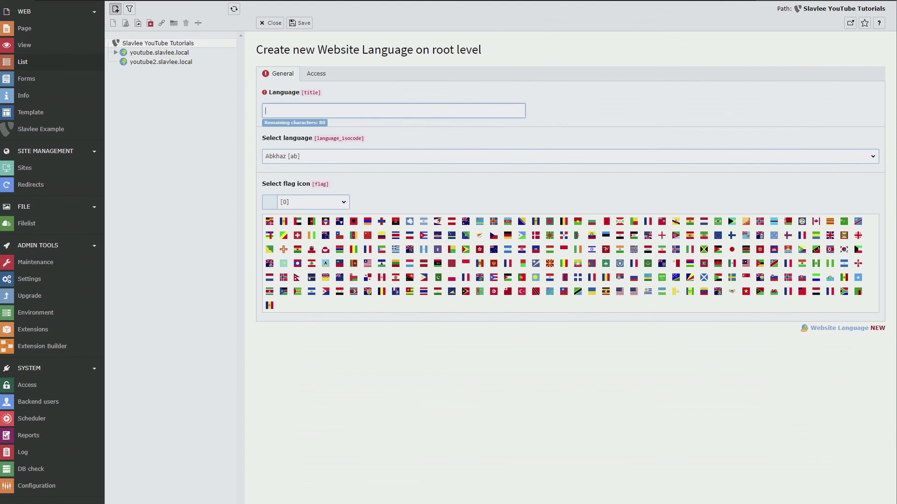
pyautogui.write('English')
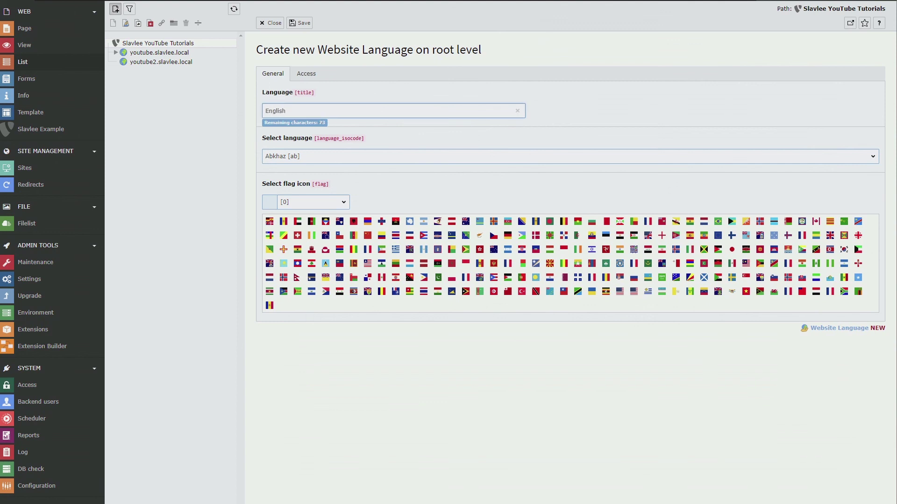
pyautogui.click(830, 234)
# Select English [en] as the new record's language and save the Website Language record
pyautogui.click(570, 156)
pyautogui.click(570, 157)
pyautogui.write('ger')
pyautogui.click(570, 156)
pyautogui.write('English [en')
pyautogui.press('Return')
pyautogui.click(299, 23)
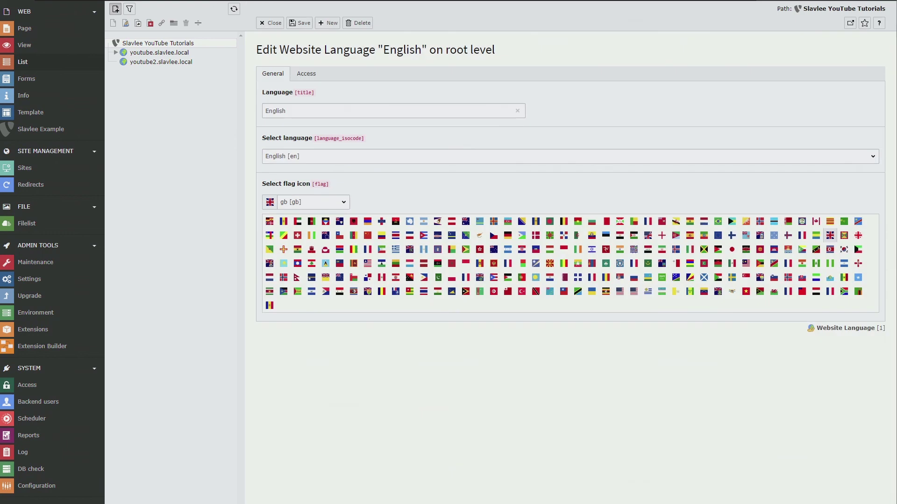
# Open the youtube2 site configuration and add English to the site's languages
pyautogui.click(25, 169)
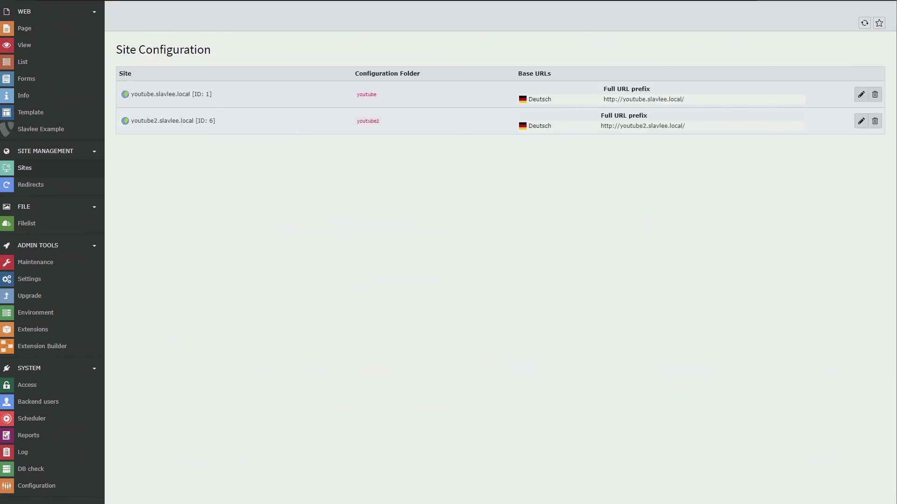
pyautogui.click(860, 121)
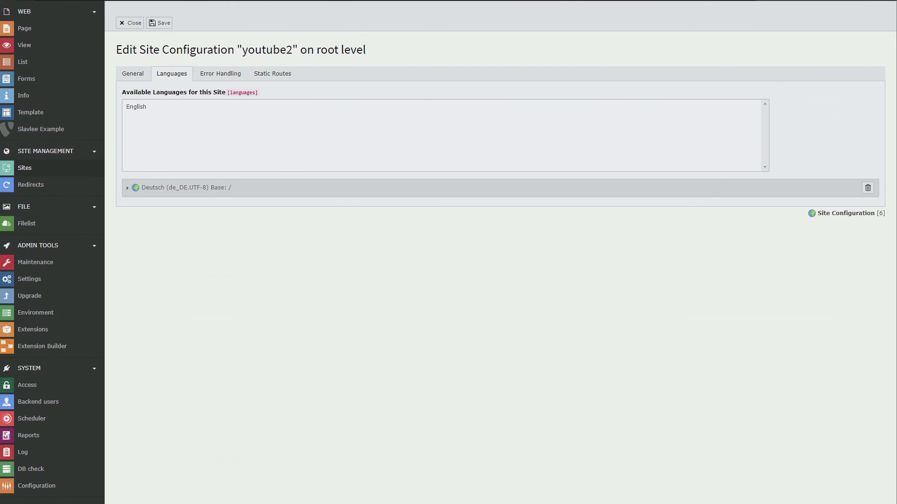
pyautogui.click(136, 107)
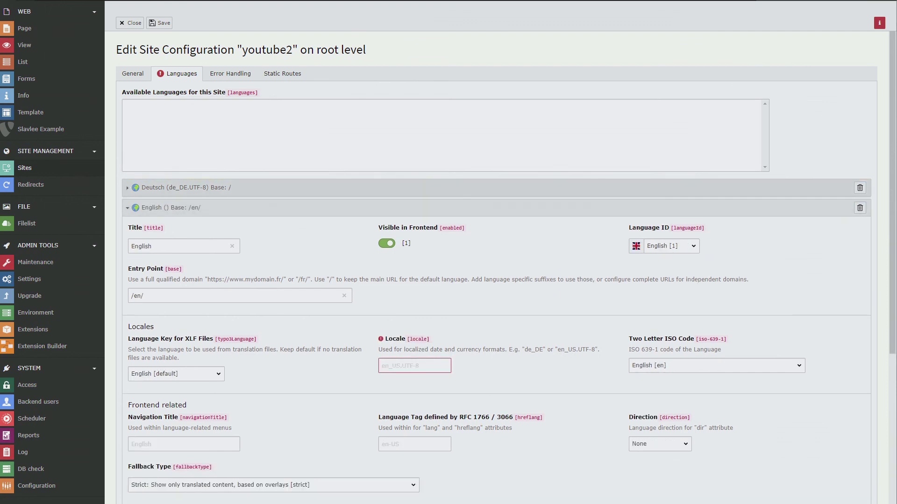
# Examine the English language's entry point and its help text, and compare them with the Deutsch language settings
pyautogui.moveTo(145, 296); pyautogui.dragTo(131, 296)
pyautogui.click(144, 296)
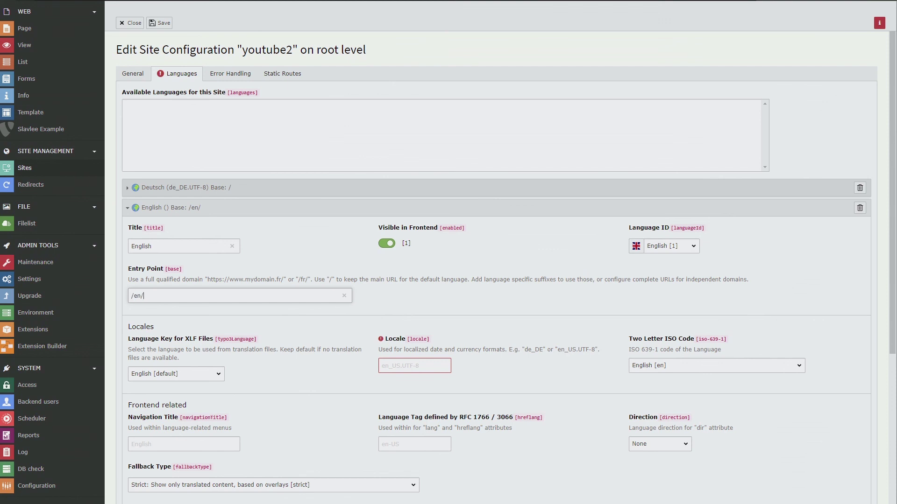
pyautogui.moveTo(210, 279); pyautogui.dragTo(283, 279)
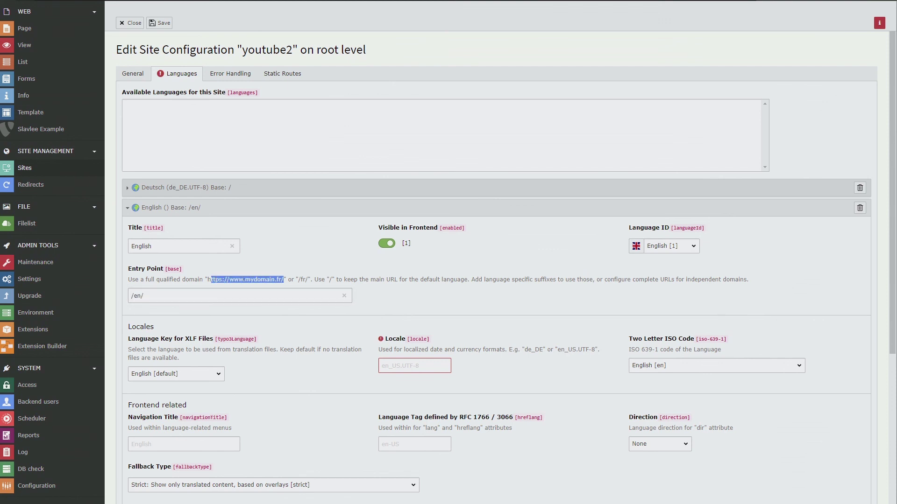
pyautogui.click(284, 280)
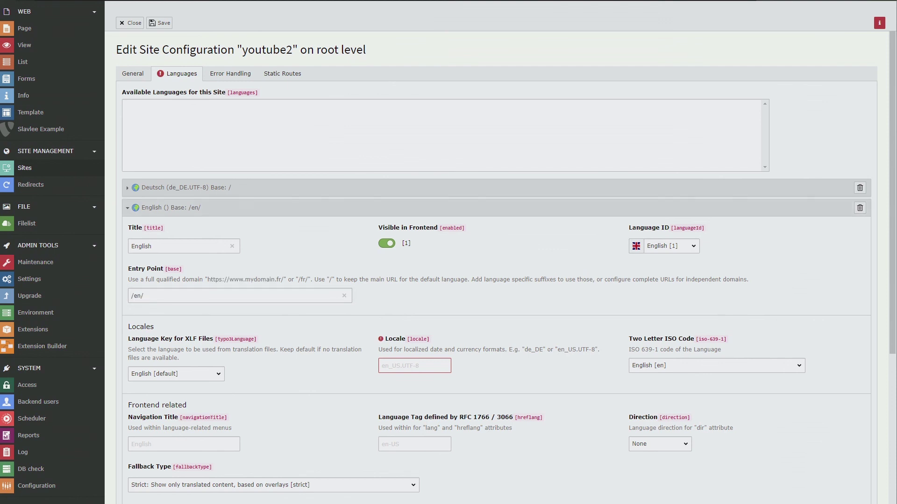
pyautogui.click(186, 188)
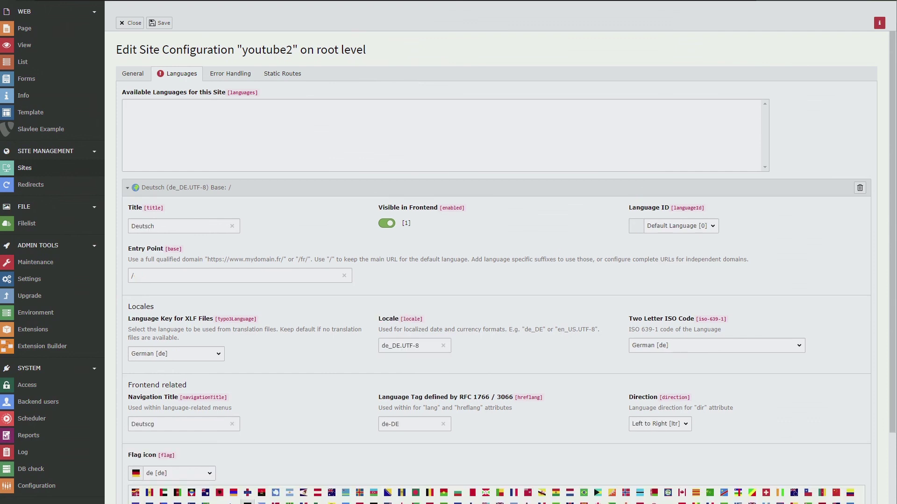
pyautogui.click(186, 188)
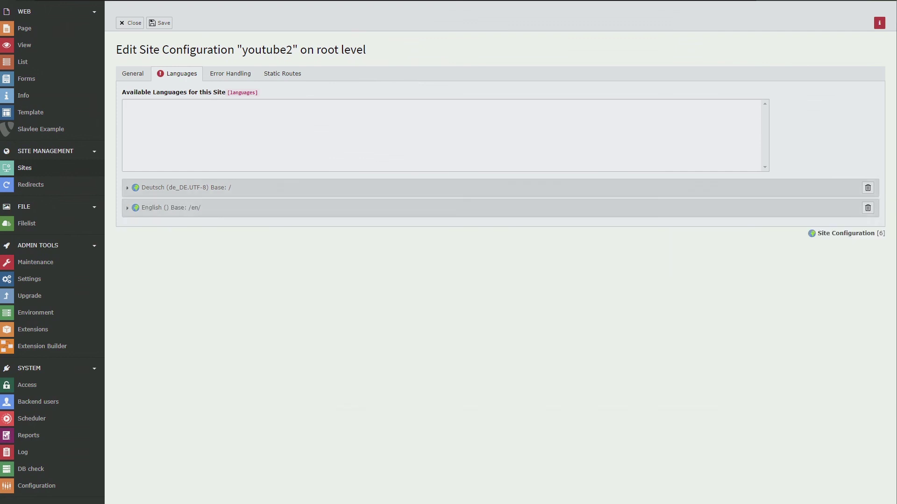
pyautogui.click(171, 208)
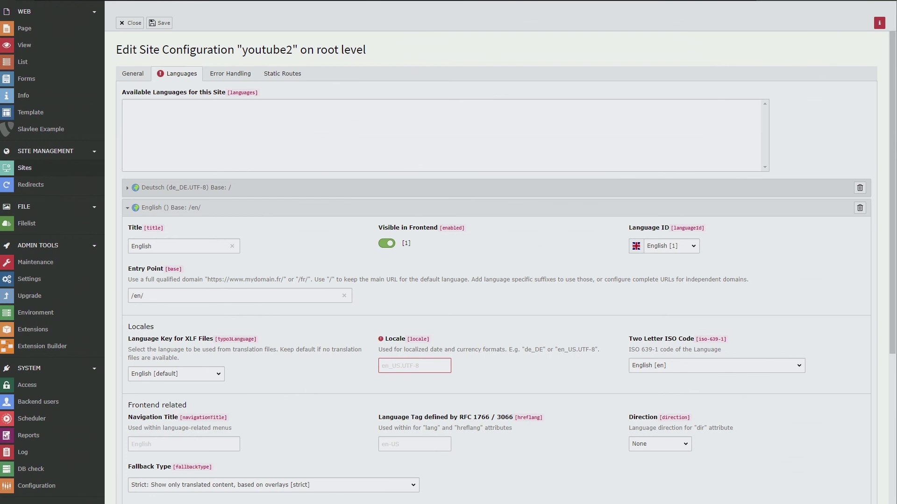
# Delete the English language entry from the youtube2 site, and save and close the site configuration
pyautogui.click(860, 208)
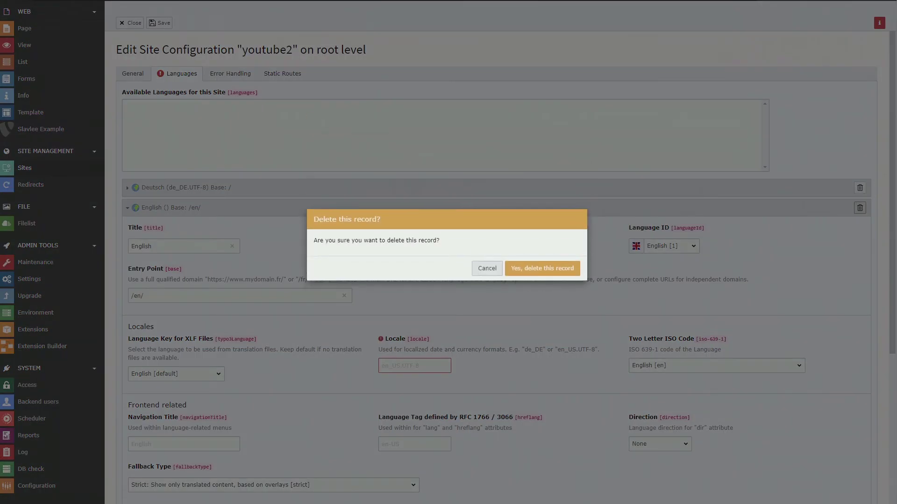
pyautogui.click(542, 269)
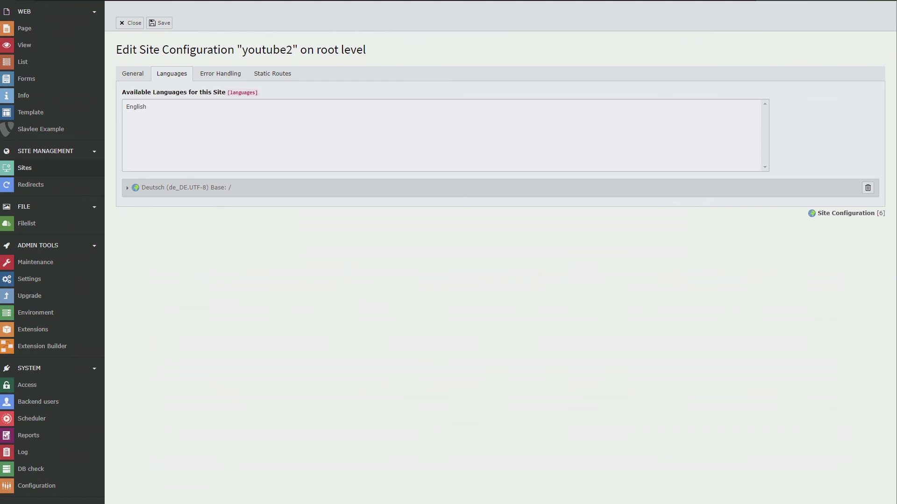
pyautogui.click(133, 74)
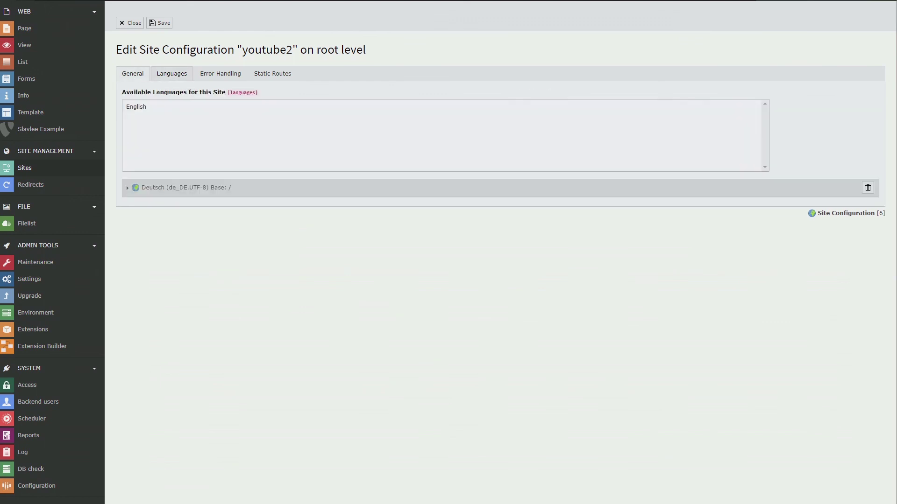
pyautogui.click(159, 23)
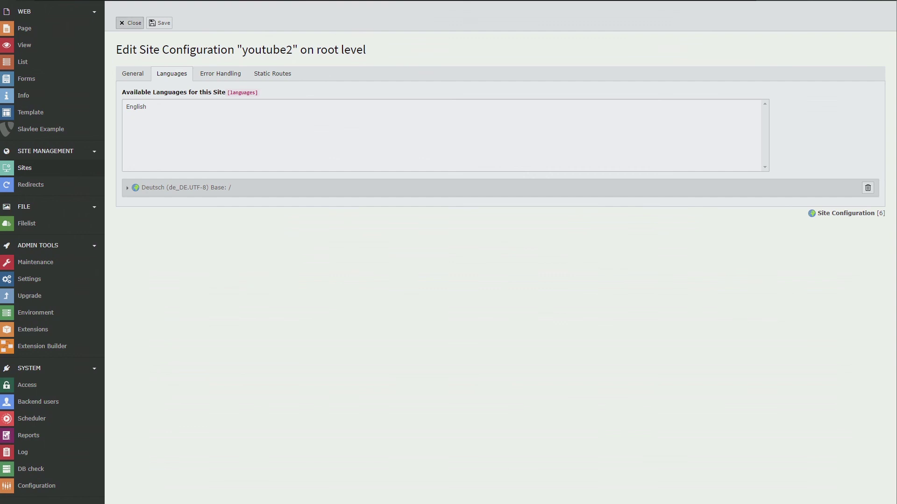
pyautogui.click(130, 22)
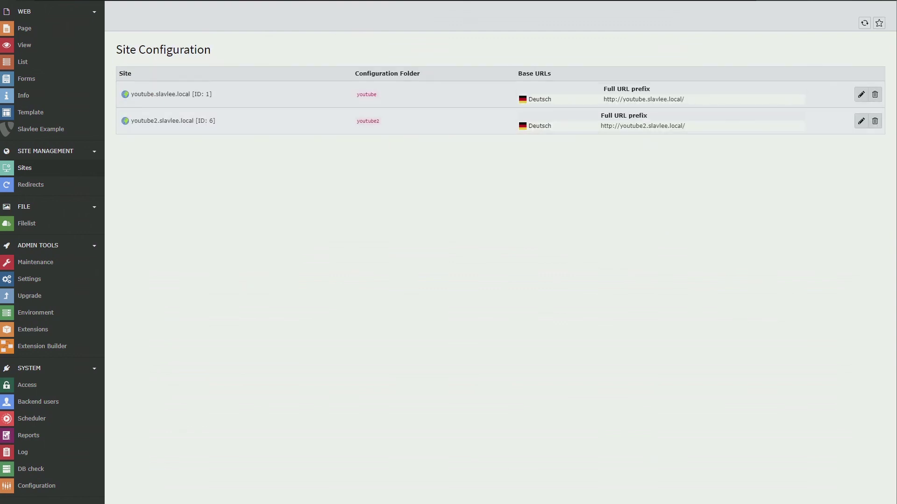